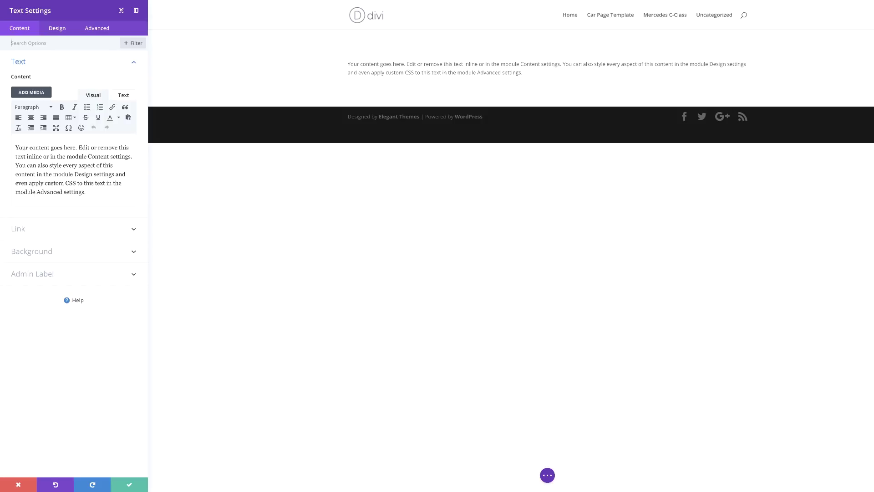
Replace the placeholder body text with two lines: "Contact Us" and "WE CAN HELP".
drag(89, 193, 16, 148)
key(BackSpace)
text(Contact Us.)
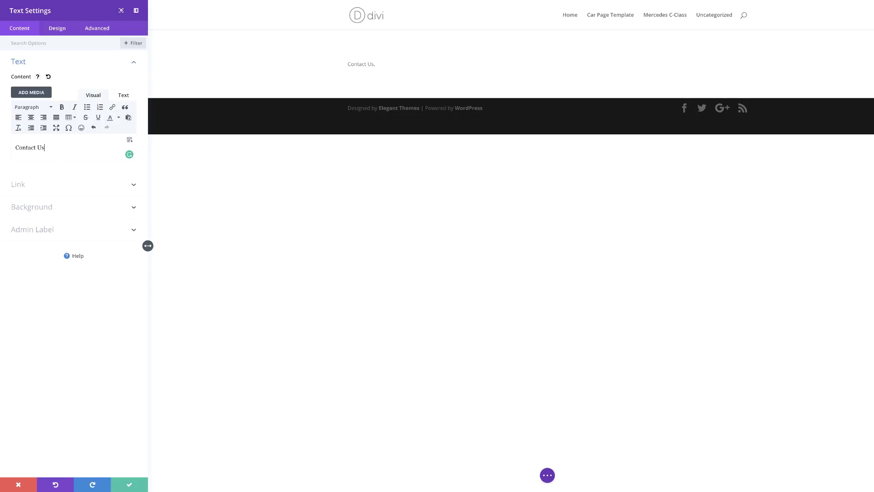
key(BackSpace)
key(Return)
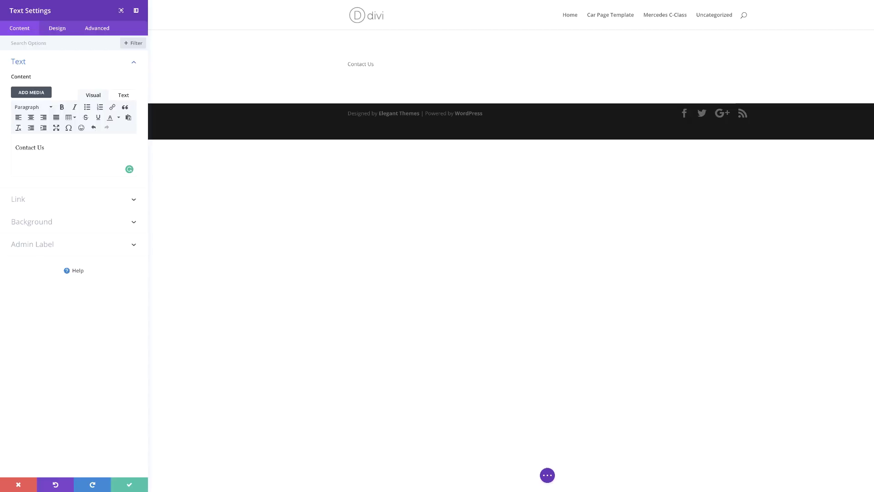
text(WE CAN HELP)
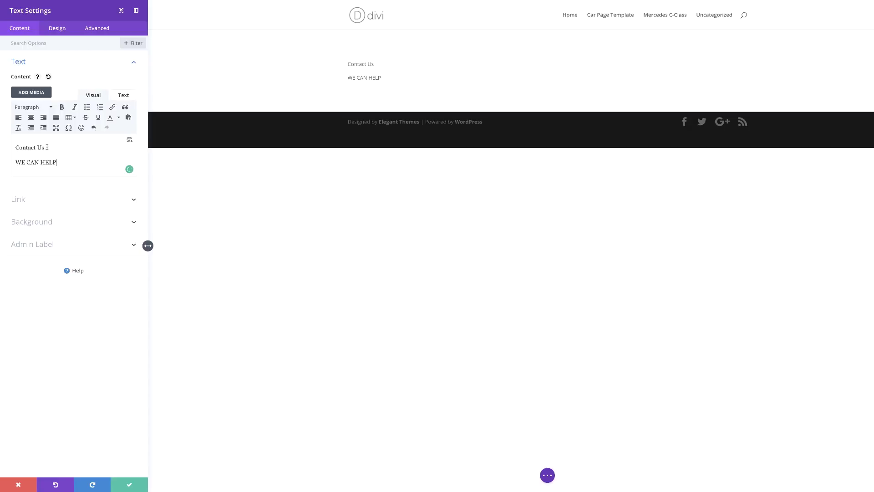
Format the "Contact Us" line as Heading 3 and the "WE CAN HELP" line as Heading 4.
drag(47, 147, 16, 147)
click(35, 107)
click(17, 164)
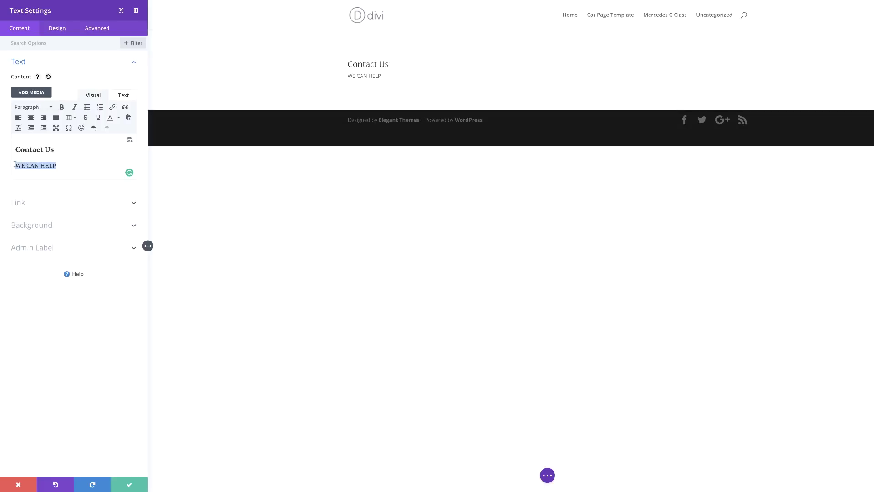
click(34, 108)
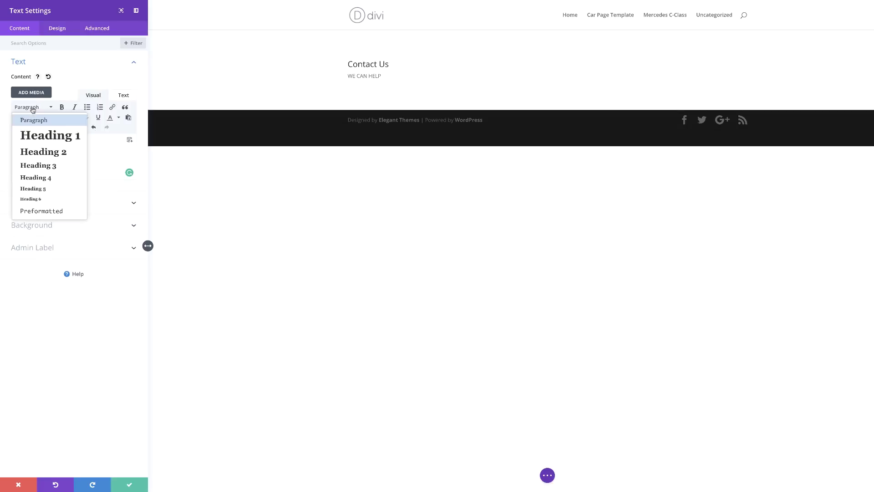
click(49, 177)
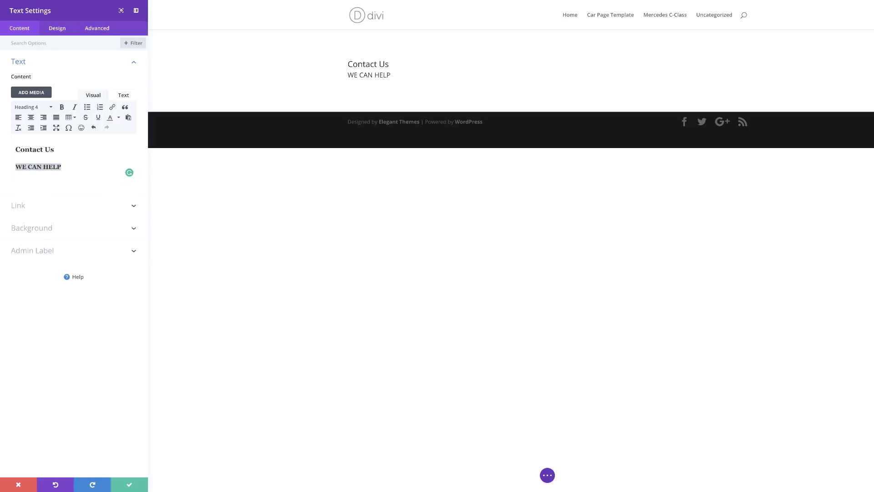
Add a background gradient to the text module running from #FEE140 to #FA709A.
click(44, 230)
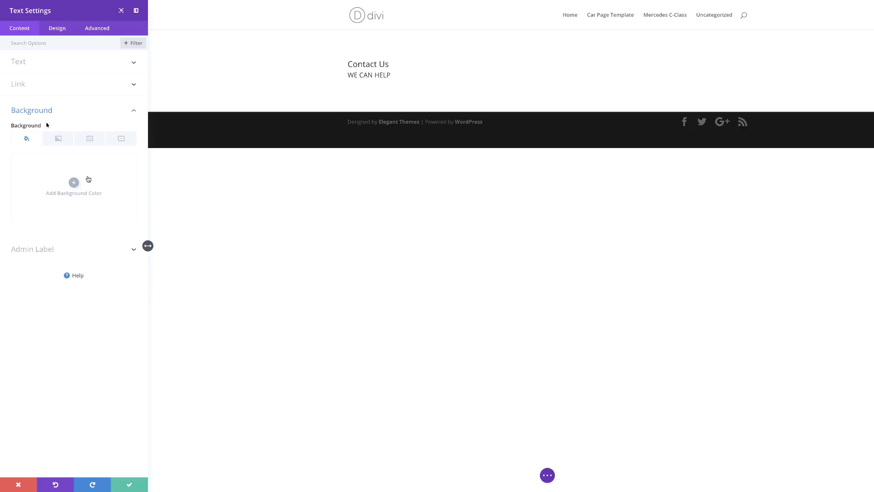
click(59, 141)
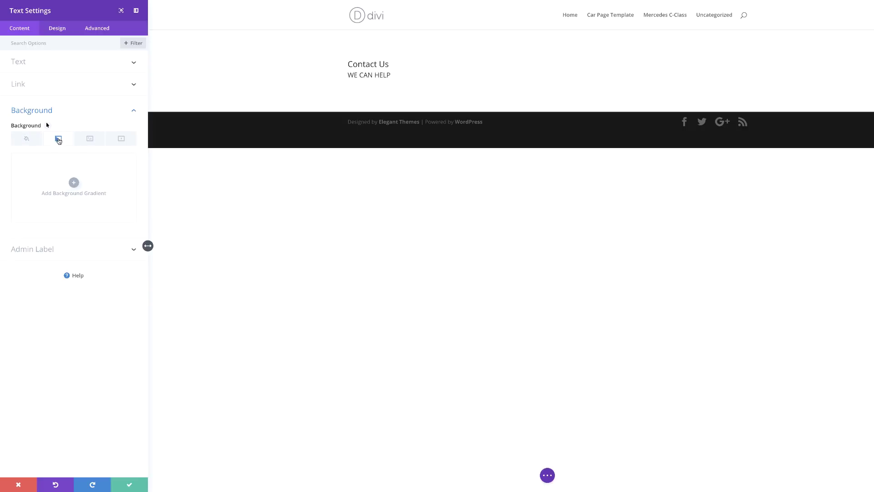
click(73, 182)
click(18, 239)
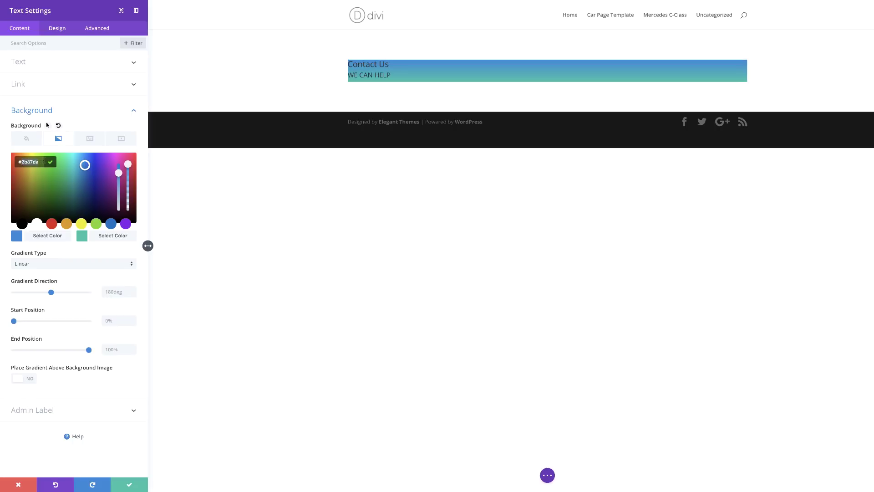
key(ctrl+a)
text(#FEE140)
click(83, 238)
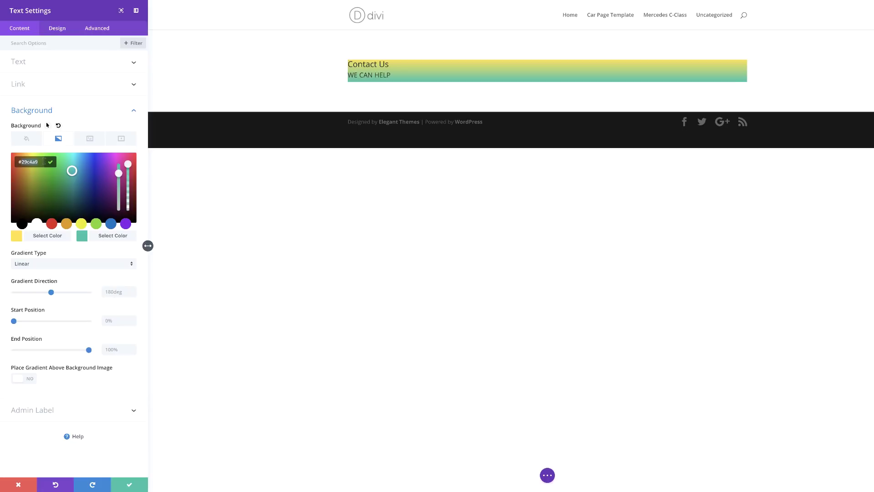
key(ctrl+a)
text(#FA709A)
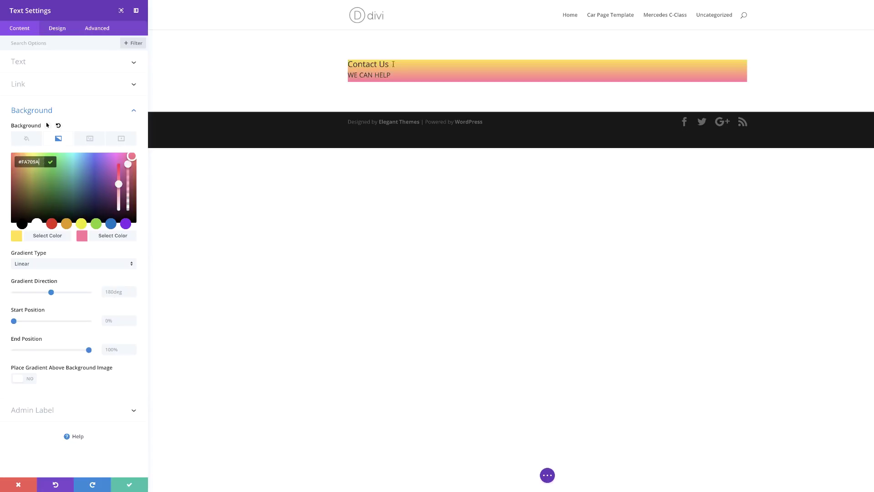
Set the background gradient's direction to 90deg.
click(110, 293)
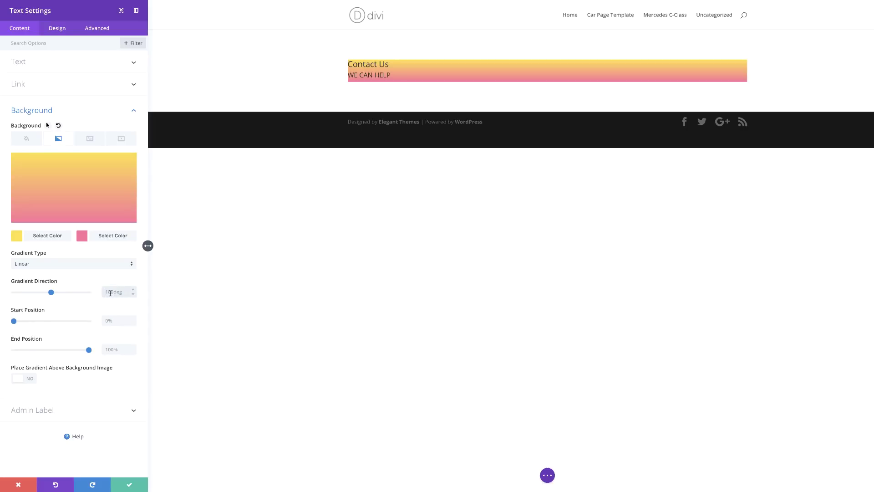
key(ctrl+a)
text(90deg)
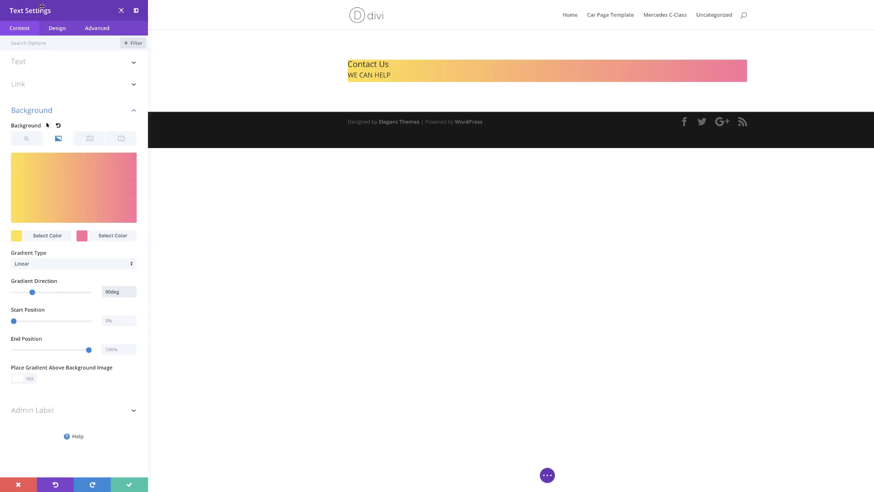
Style the Heading 3 text as Ultra Bold, uppercase and white.
click(58, 29)
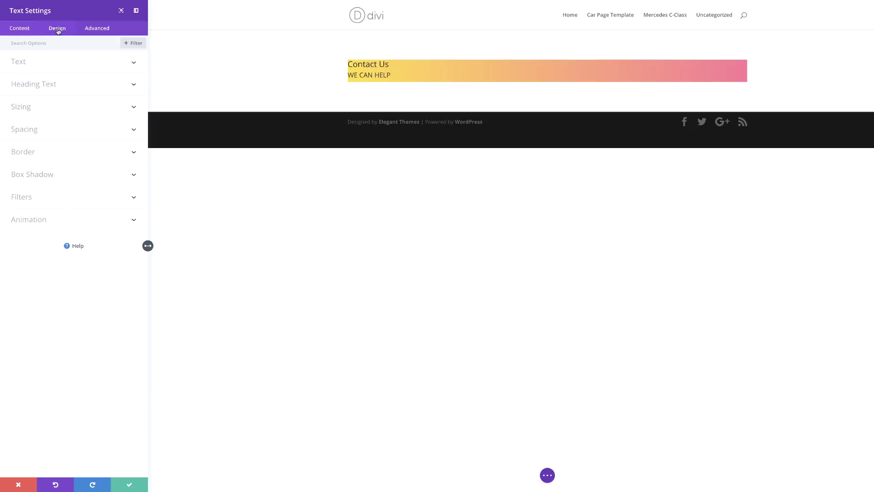
click(49, 85)
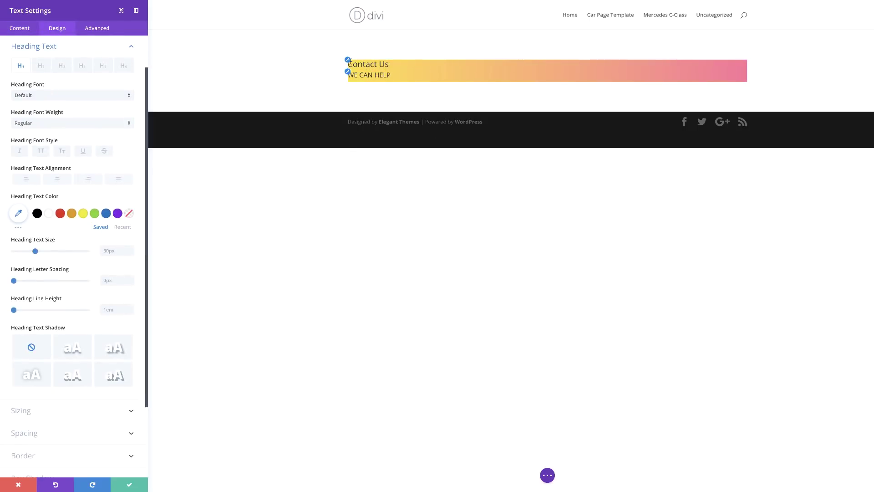
click(347, 61)
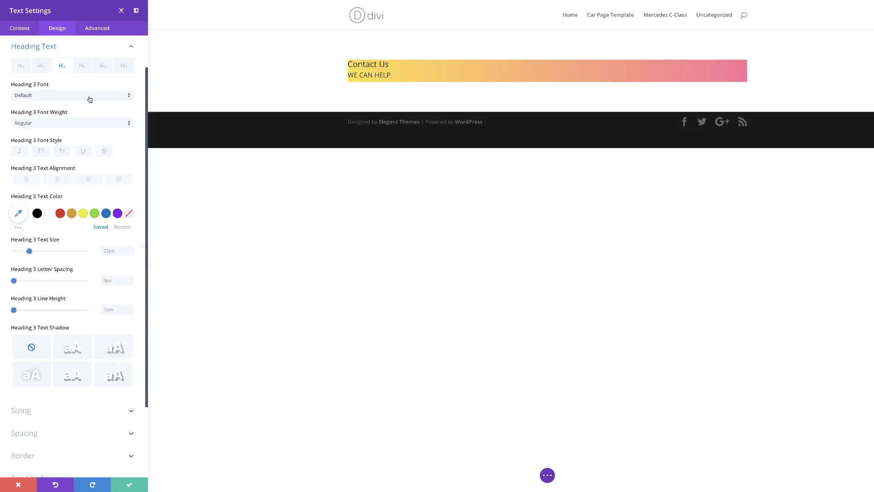
click(39, 124)
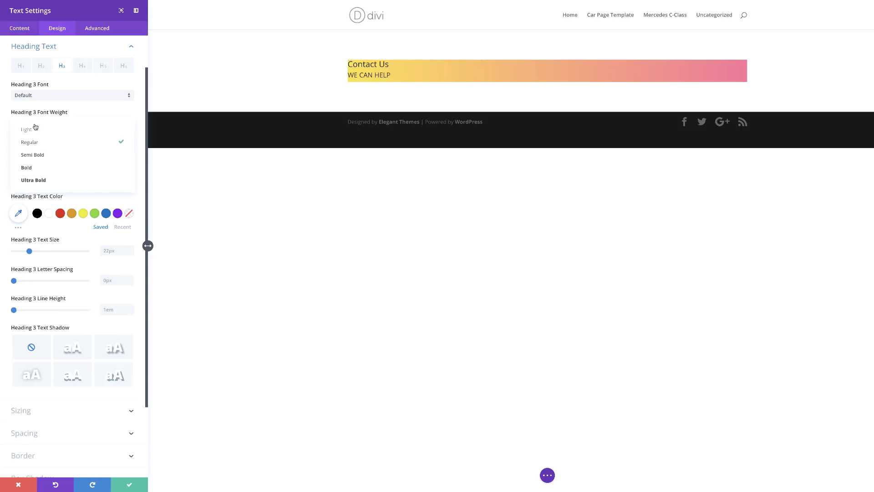
click(44, 181)
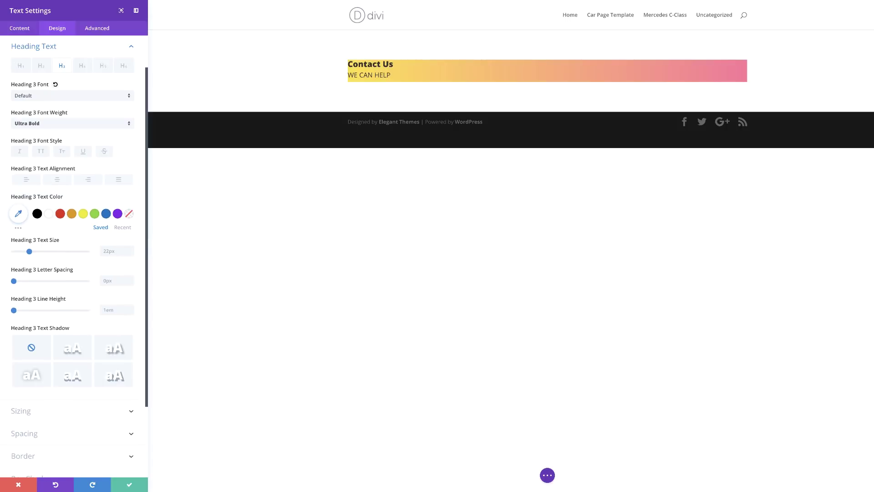
click(42, 152)
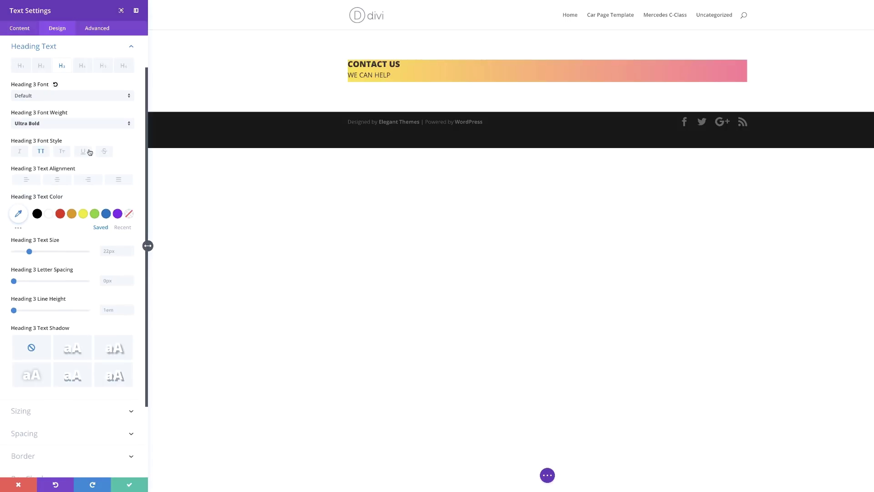
click(49, 217)
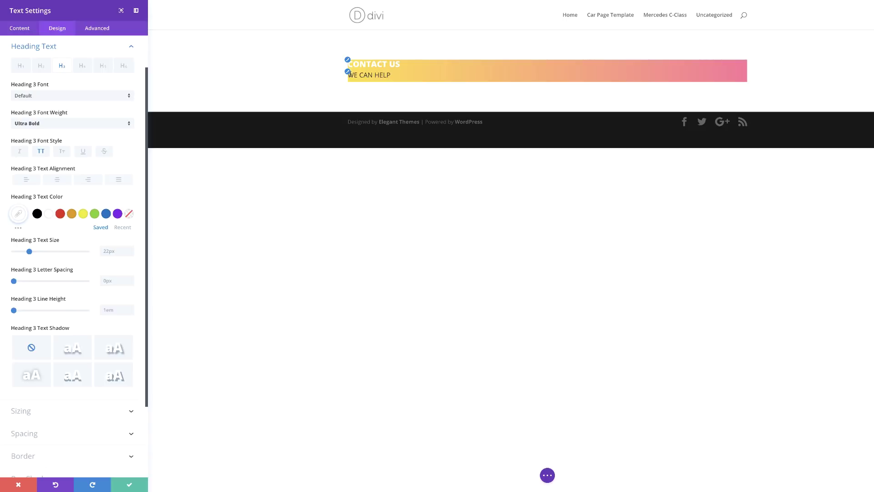
Style the Heading 4 text as uppercase and white with a text size of 16px.
click(348, 74)
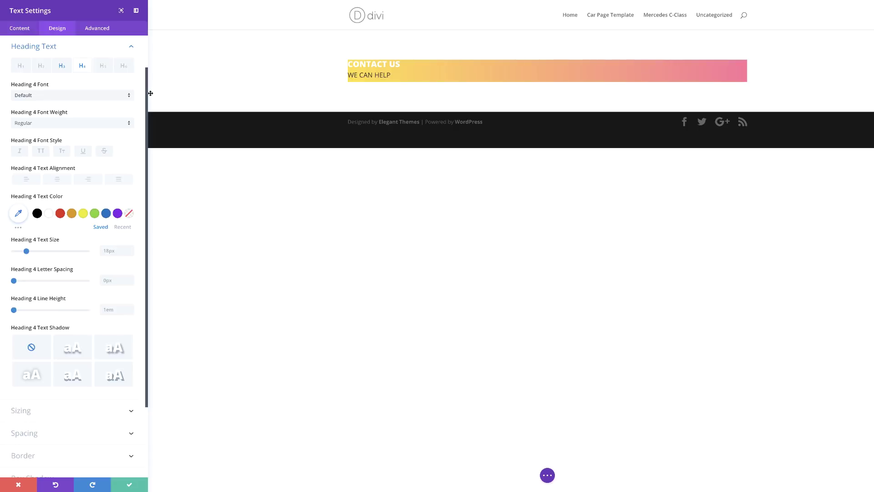
click(41, 151)
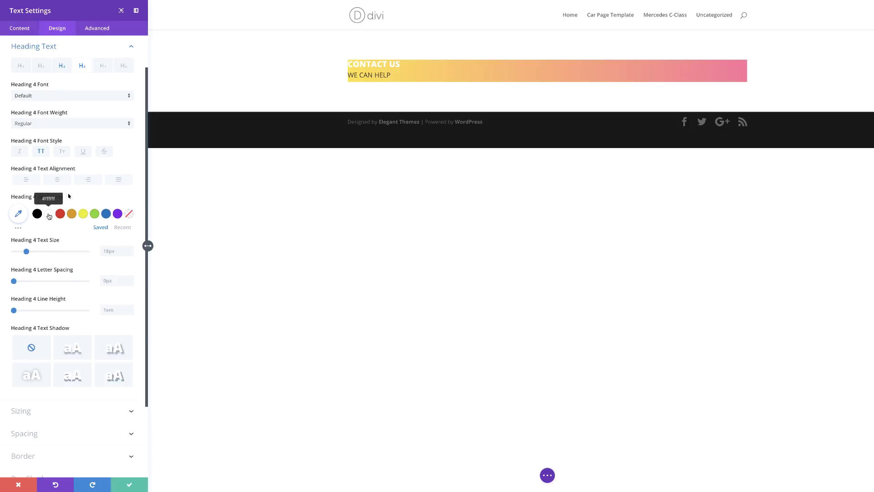
click(49, 214)
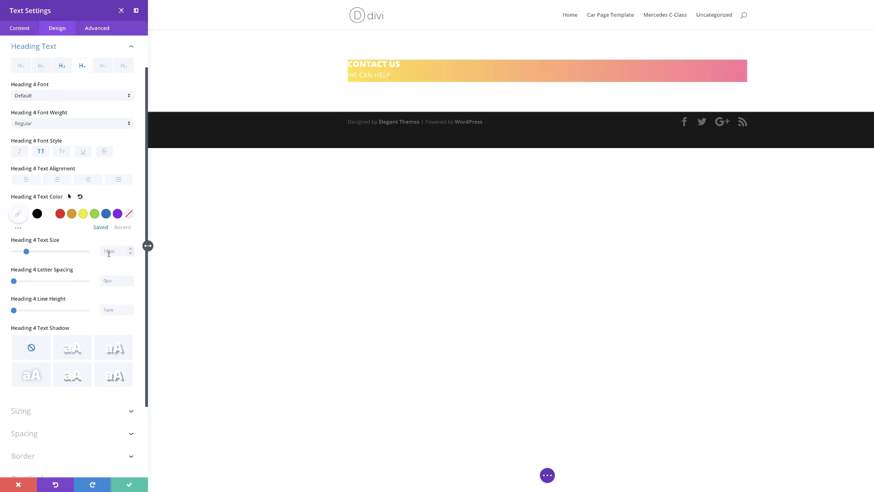
text(16px)
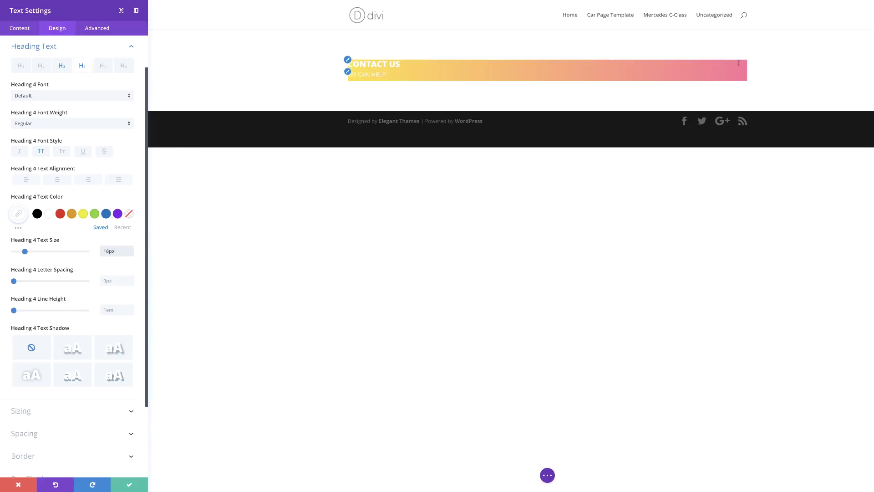
Set the text module's width to 230px.
click(25, 410)
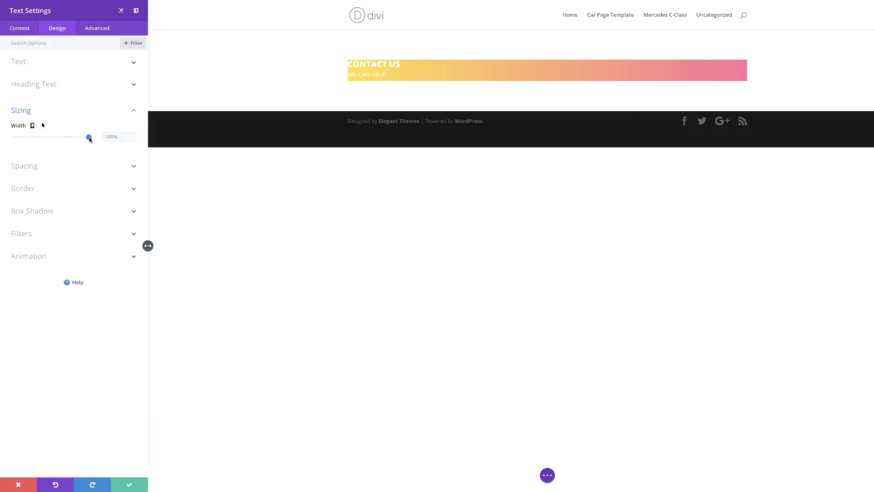
click(105, 137)
text(230px)
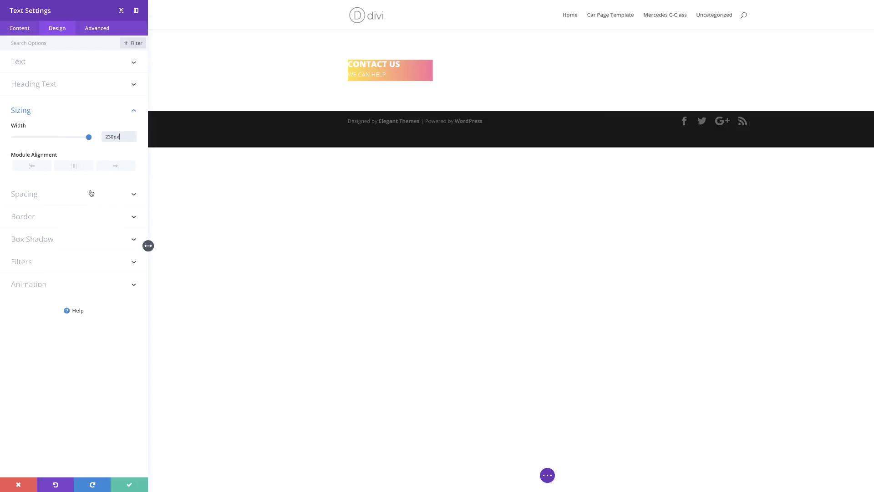
Set the module's custom padding to 1em top, 0.5em bottom, and a linked 2em left and right.
click(34, 197)
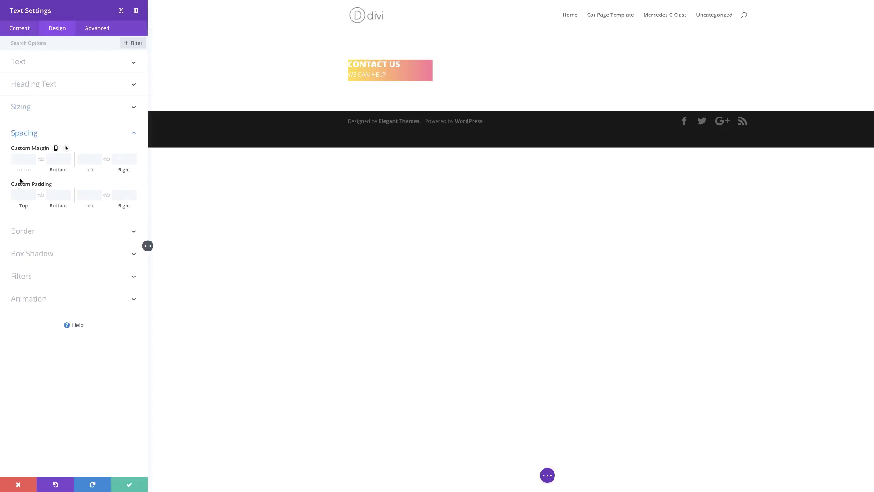
click(25, 194)
text(1em)
click(54, 195)
text(0.5em)
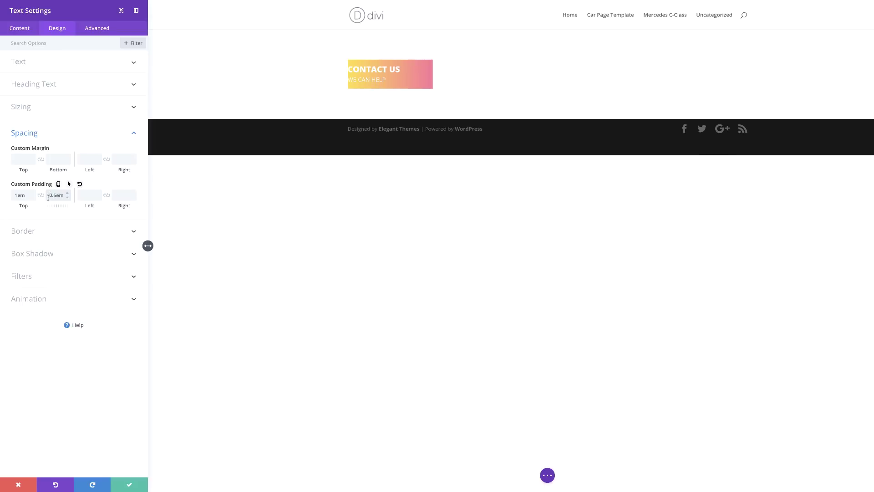
click(87, 195)
text(2em)
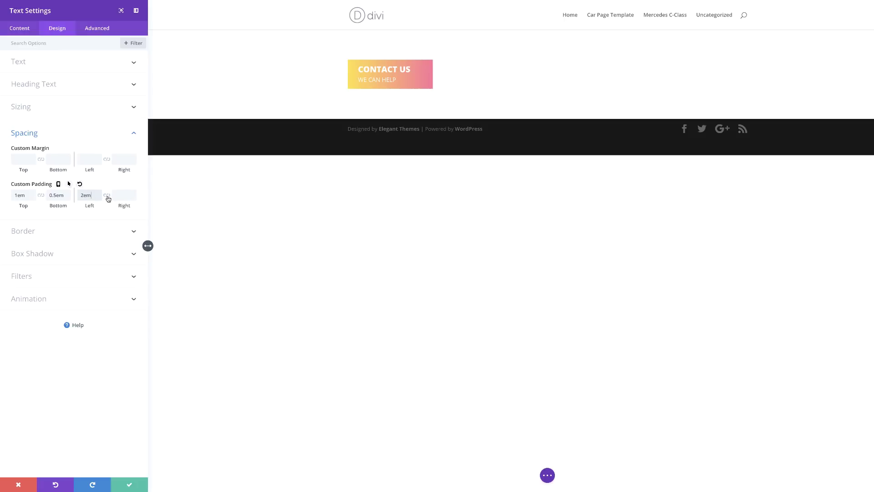
click(106, 196)
mouse_move(376, 61)
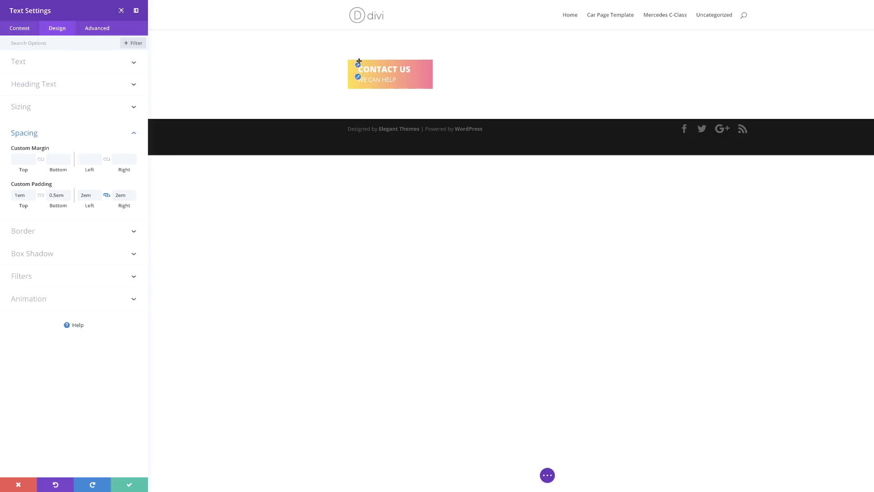
Link the whole module to the URL "#" and make the link open in a new tab.
click(22, 29)
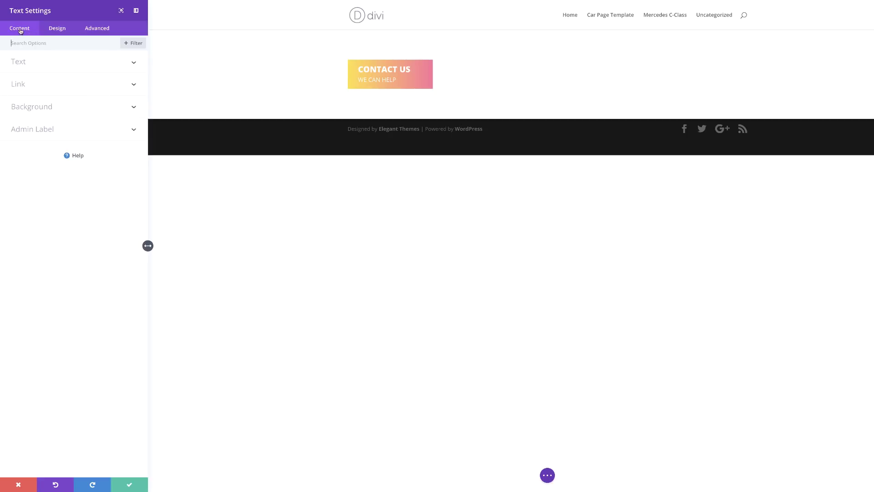
click(25, 84)
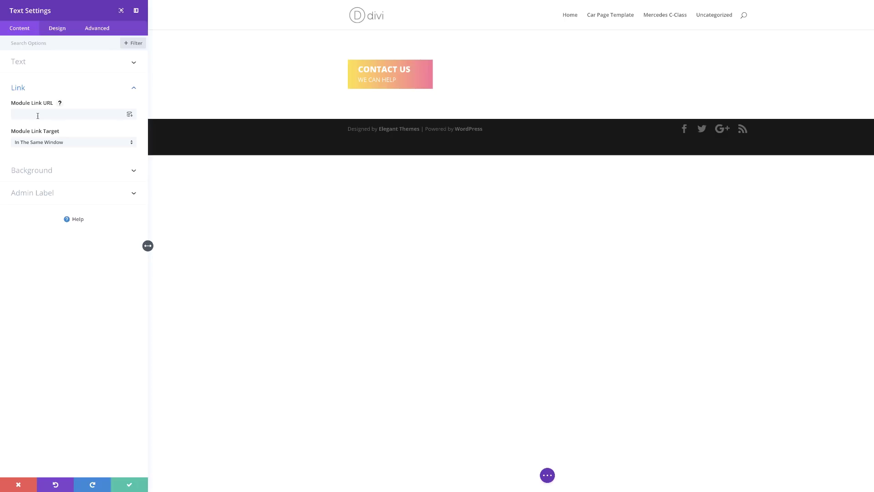
click(38, 115)
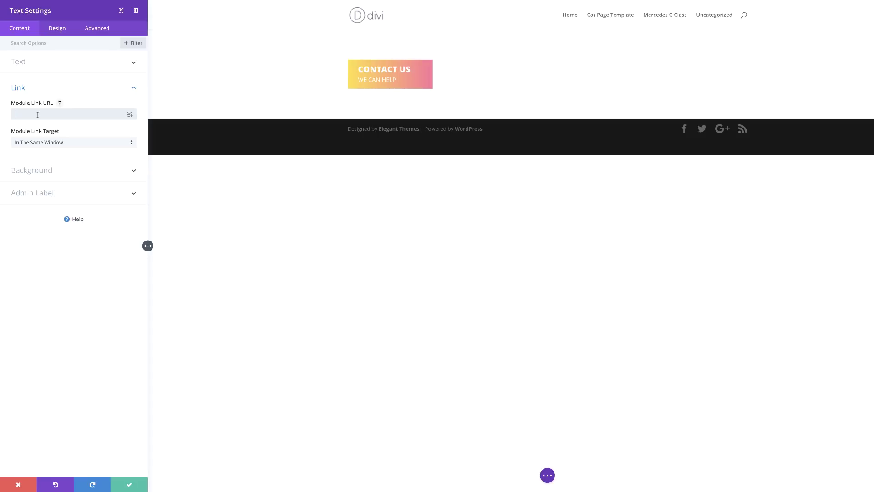
text(#)
click(62, 143)
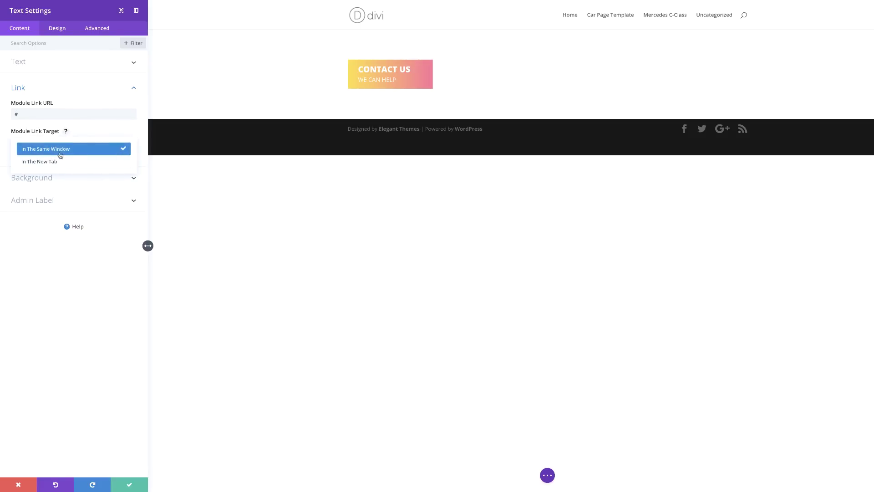
click(53, 162)
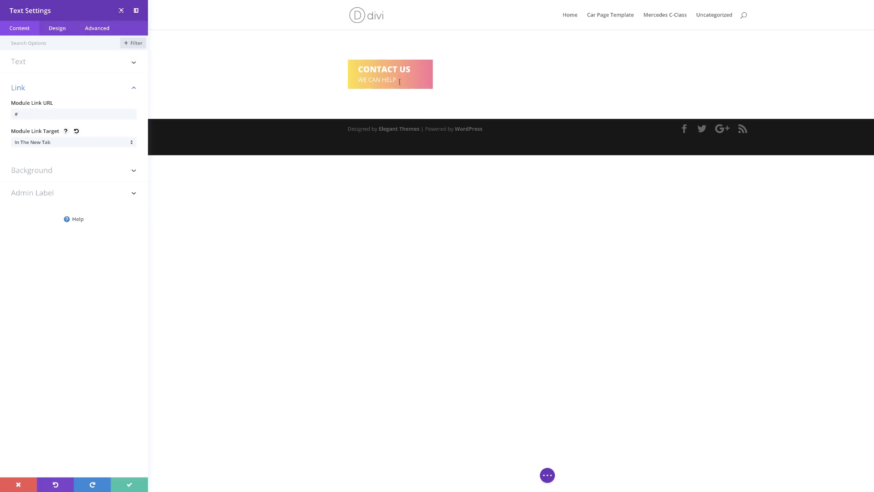
Apply the inner box shadow preset that shades the top and left edges to the text module.
click(59, 30)
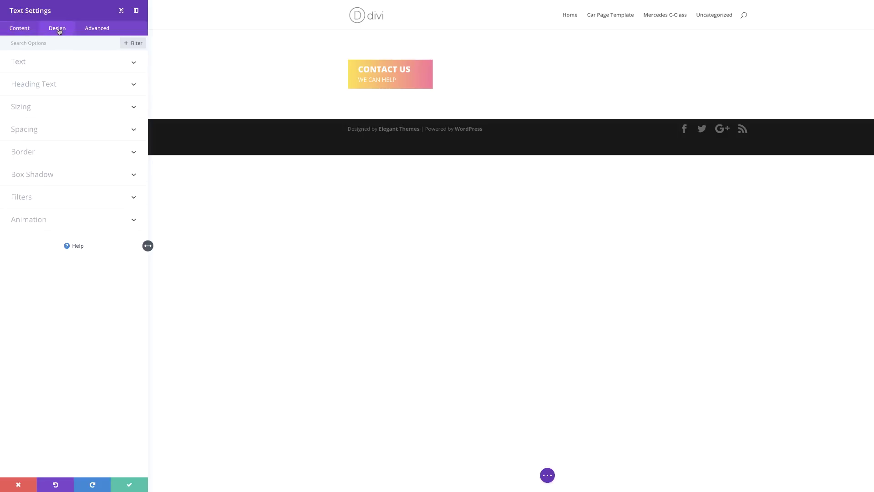
click(50, 178)
click(120, 241)
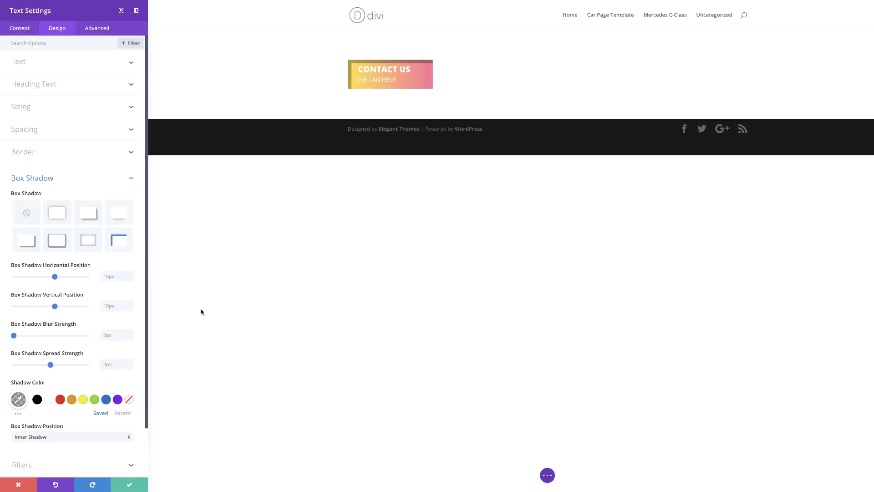
Set the box shadow's horizontal position to 230px on hover and 0px by default, with a vertical position of 0px.
click(97, 265)
click(118, 282)
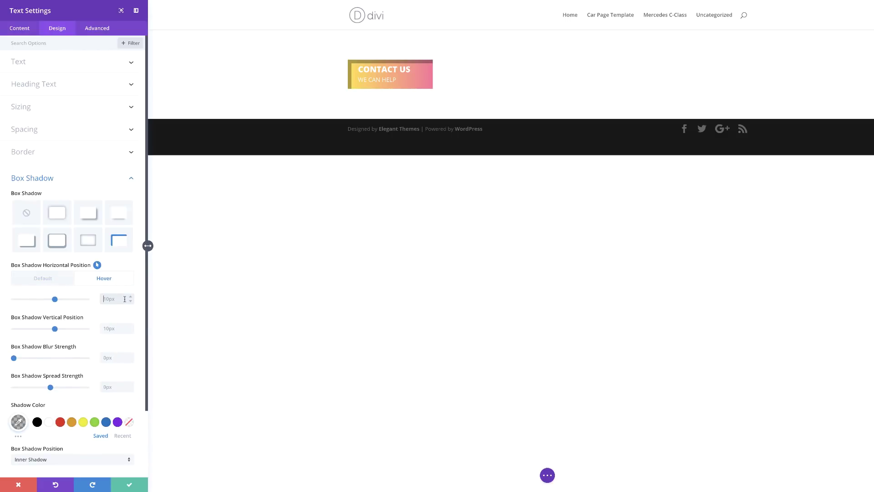
click(62, 279)
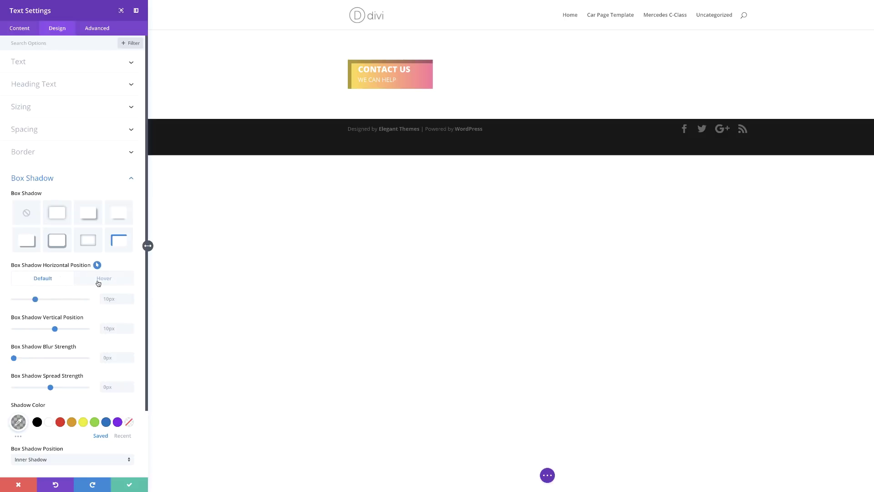
click(111, 279)
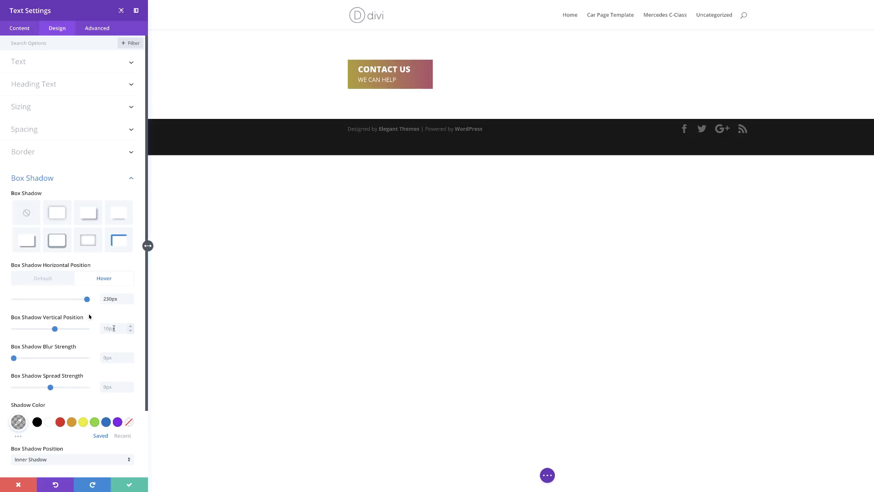
text(0)
click(41, 280)
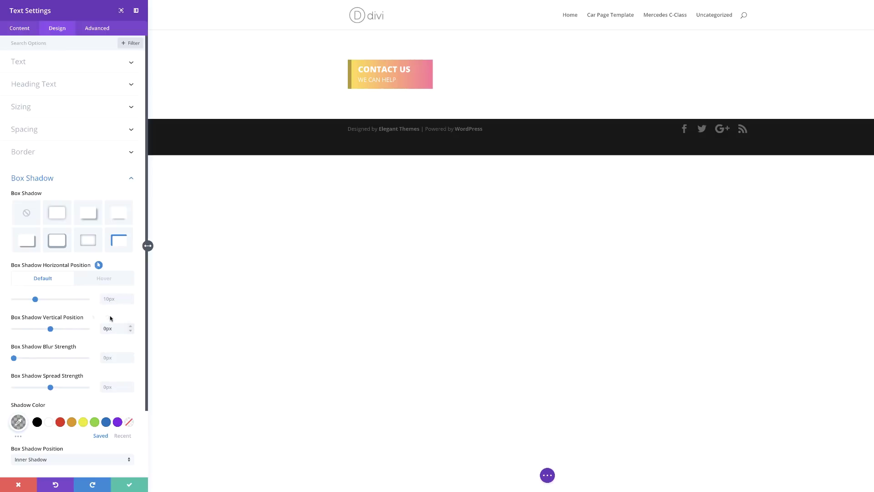
click(118, 300)
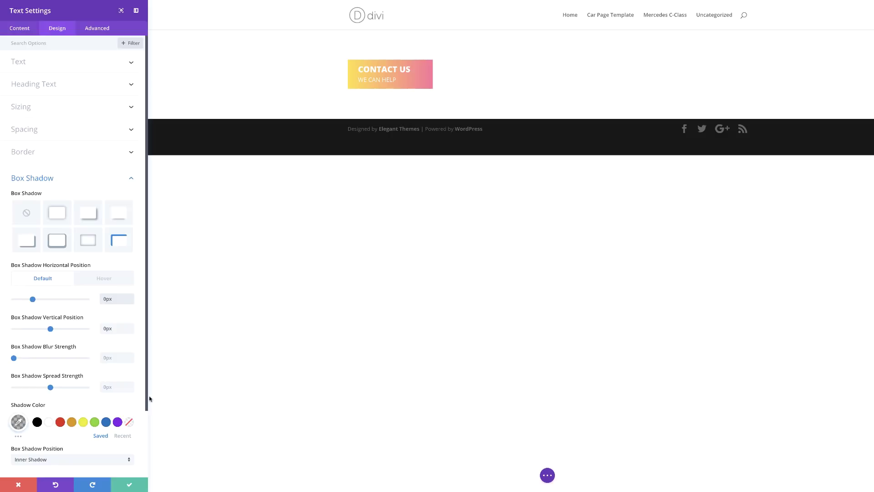
Set the box shadow's hover color to opaque #fee140 and save the module settings.
scroll(70, 435, down, 2)
scroll(70, 435, down, 2)
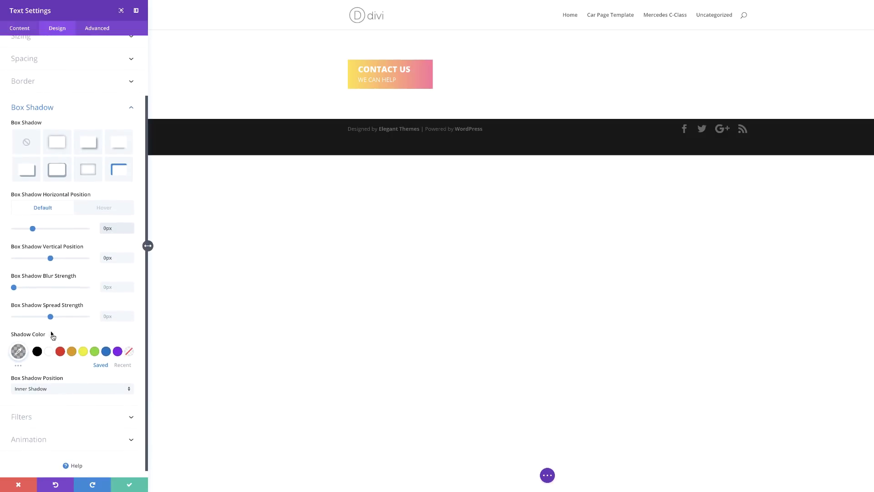
click(51, 334)
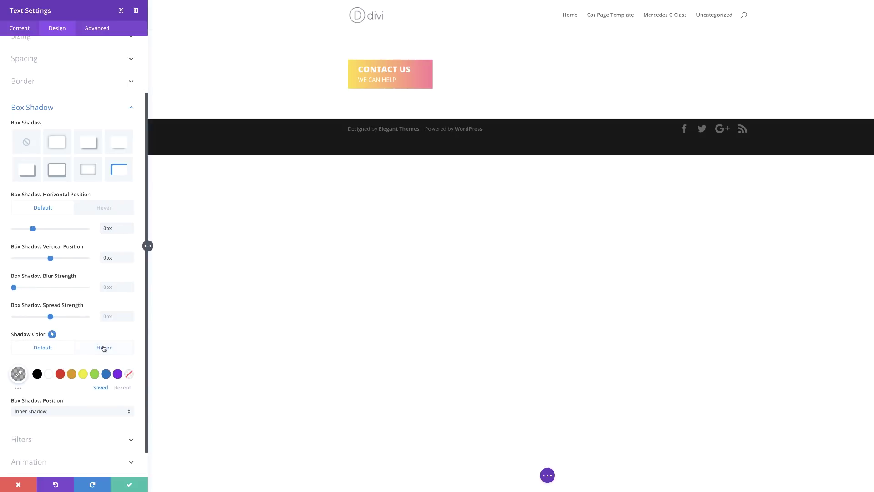
click(104, 348)
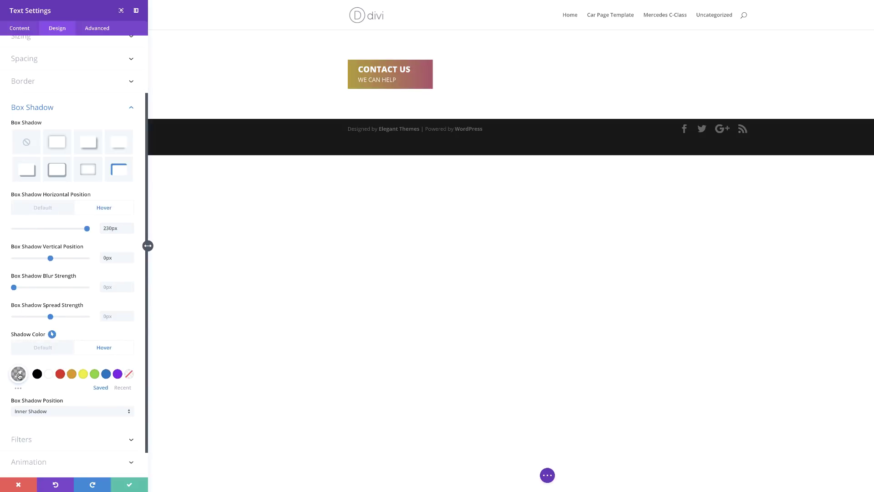
click(19, 374)
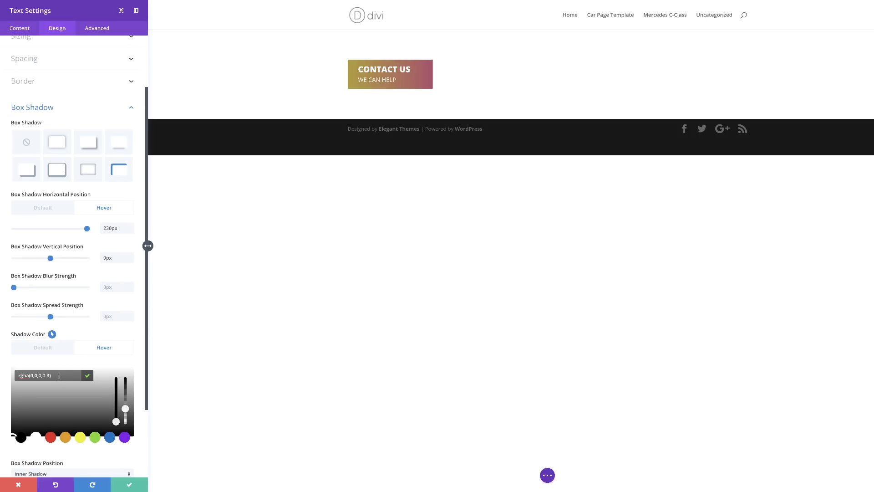
drag(125, 408, 125, 377)
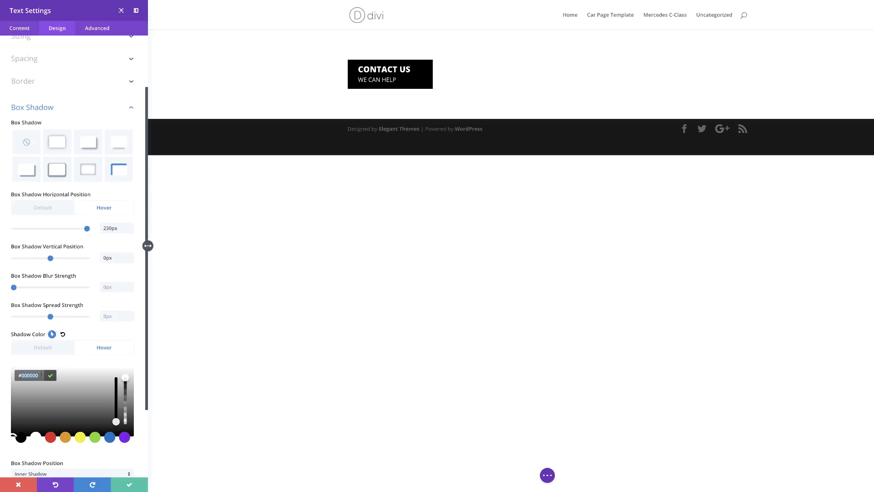
text(#fee140)
click(295, 421)
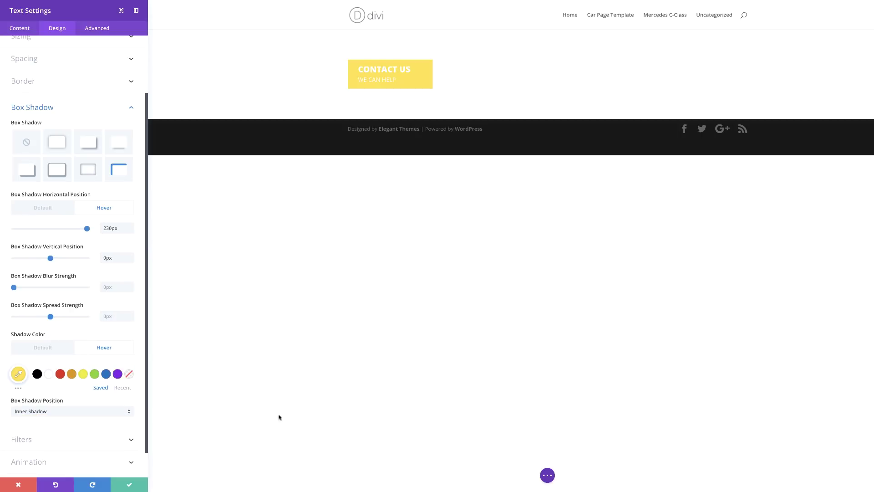
click(130, 486)
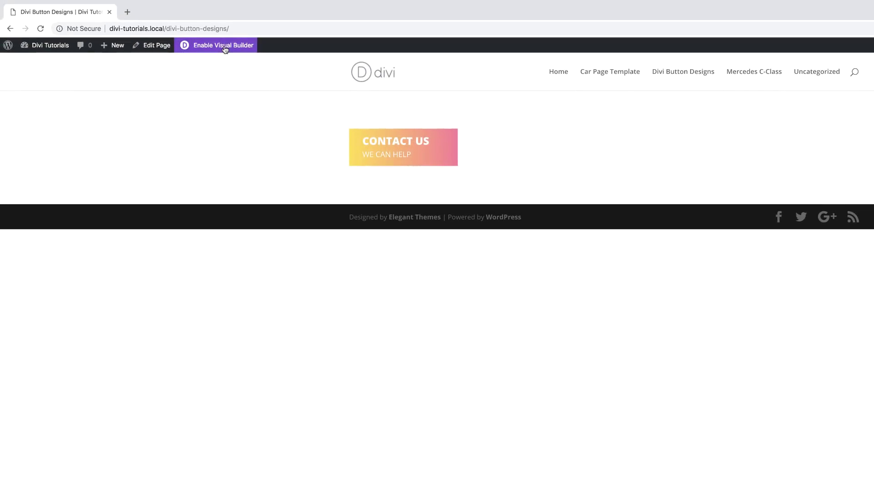
Enable the Visual Builder on the page and add a regular section with a one-column row and a Text module below the button.
click(225, 47)
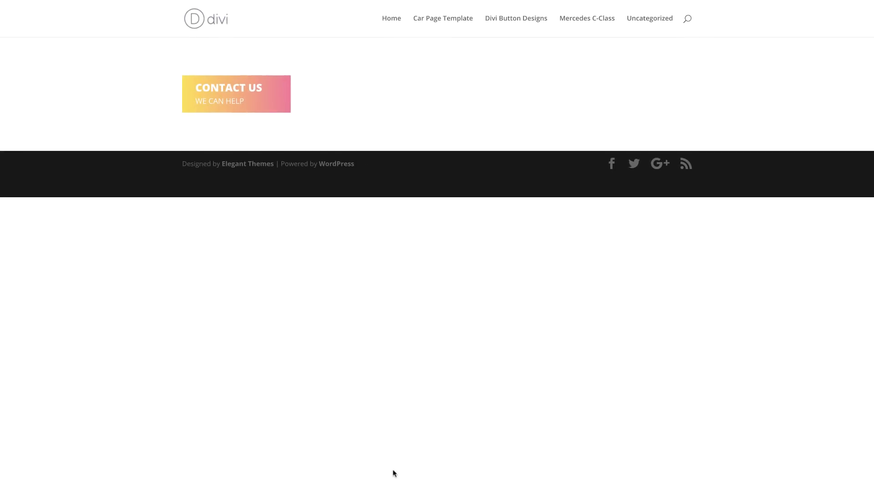
mouse_move(498, 141)
click(437, 151)
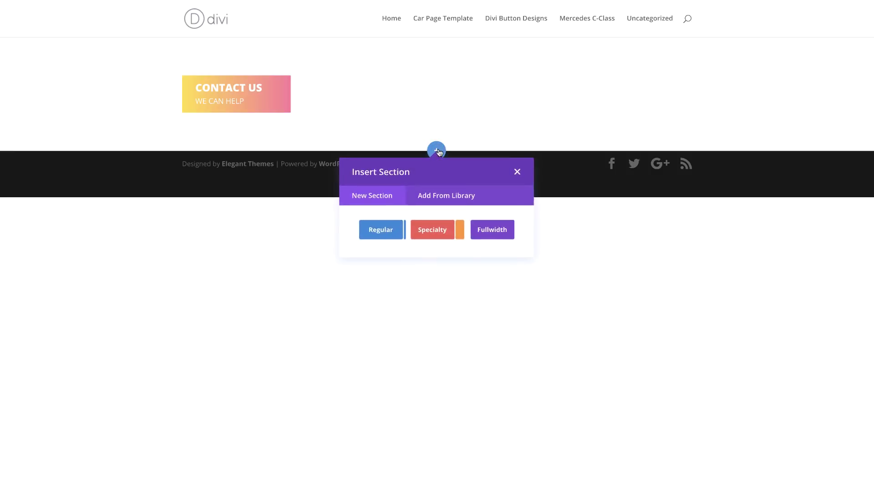
click(387, 234)
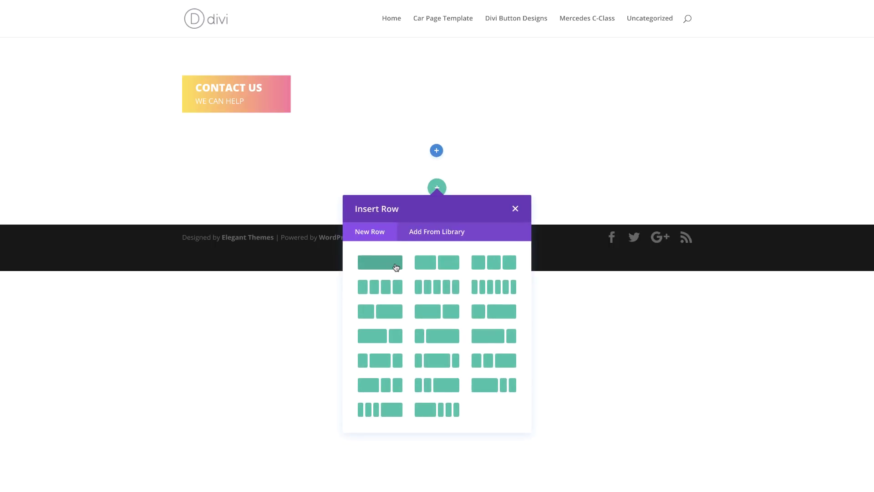
click(397, 263)
text(text)
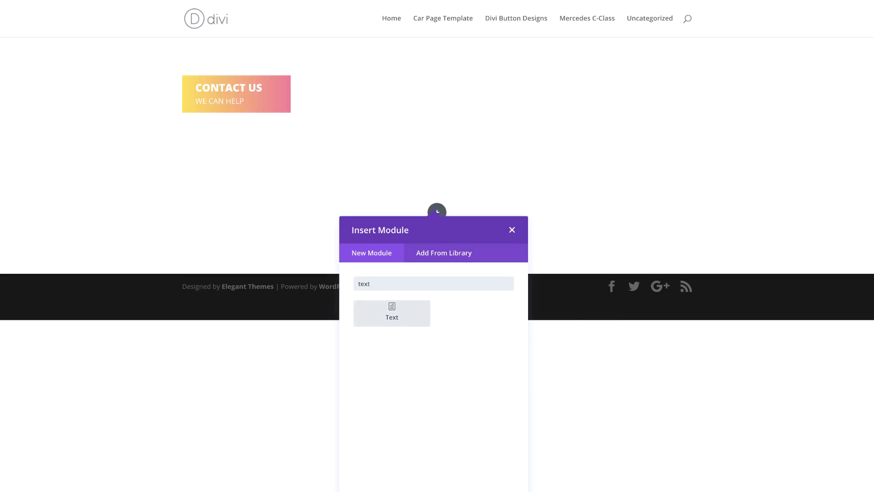
click(393, 313)
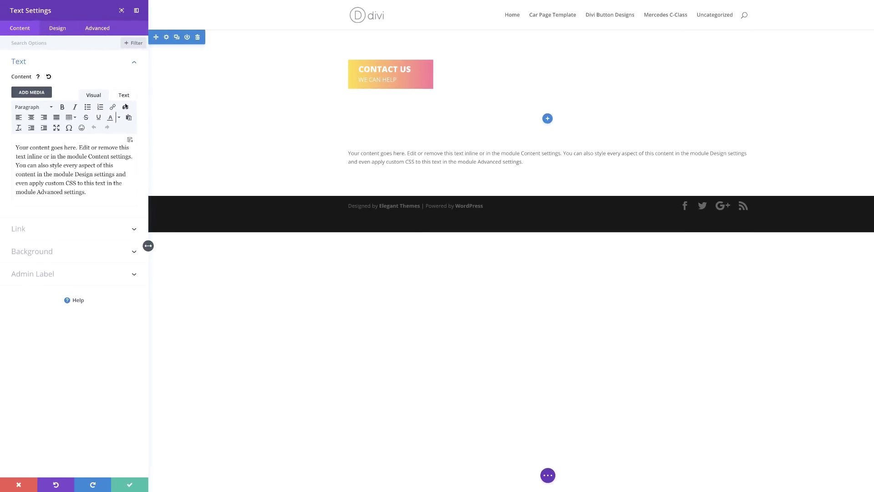
Replace the new text module's placeholder content with the HTML "<ol><li><h3>Contact Us</h3></li></ol>" and return to the visual view.
click(124, 96)
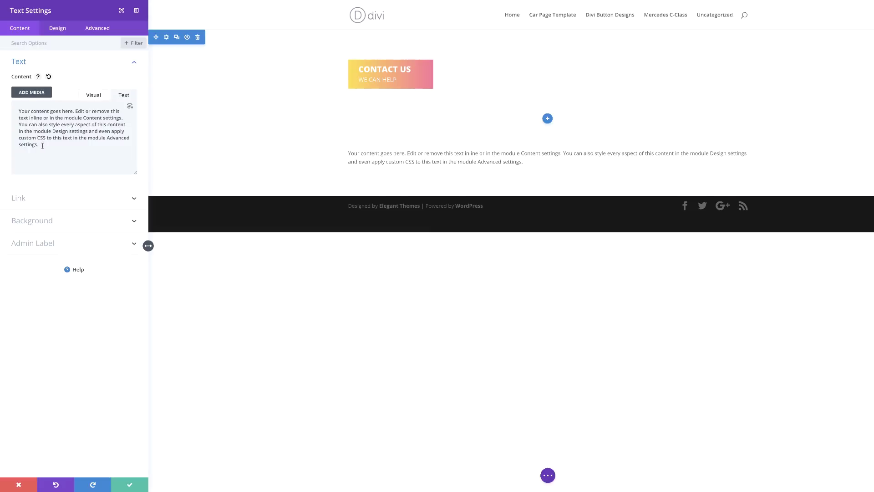
drag(44, 145, 17, 111)
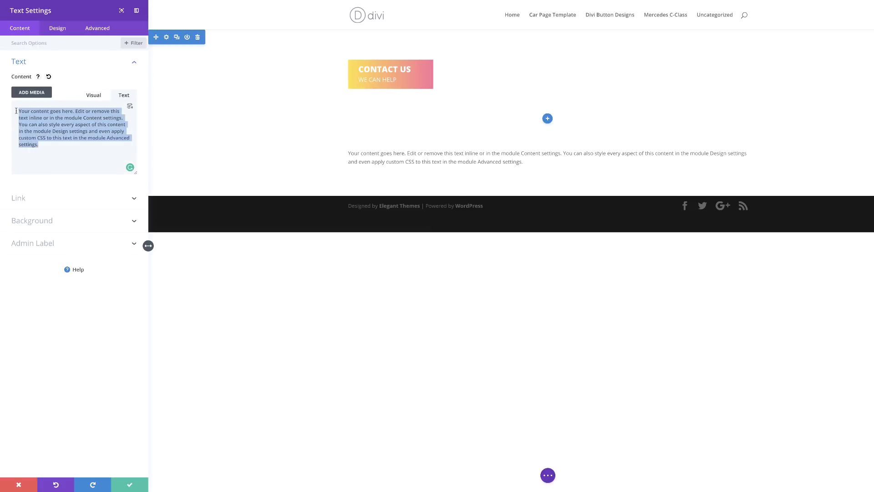
key(BackSpace)
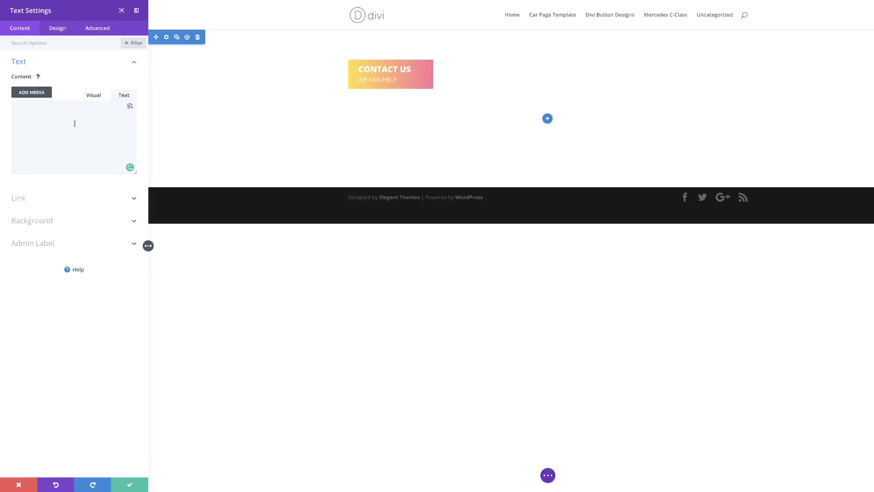
text(<ol><li><h3>Contact Us</h3></li></ol>)
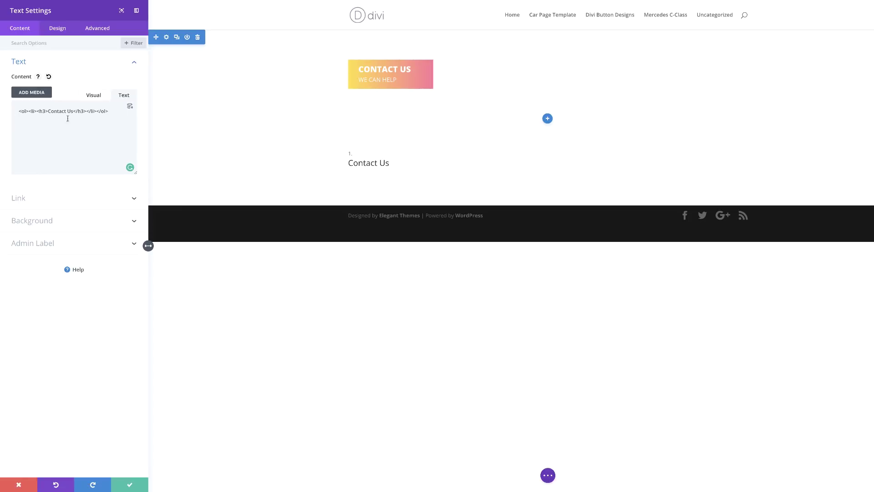
click(94, 96)
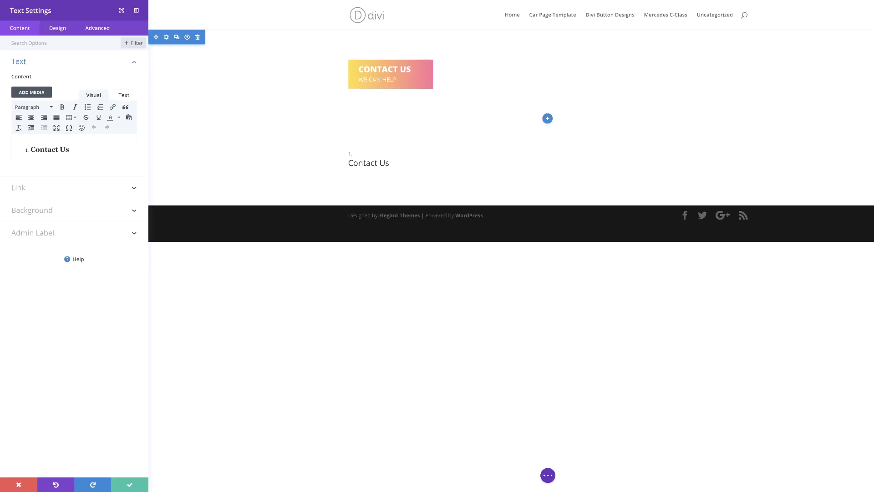
Style the module's ordered list text with the Exo 2 font, Light weight and black color.
click(59, 29)
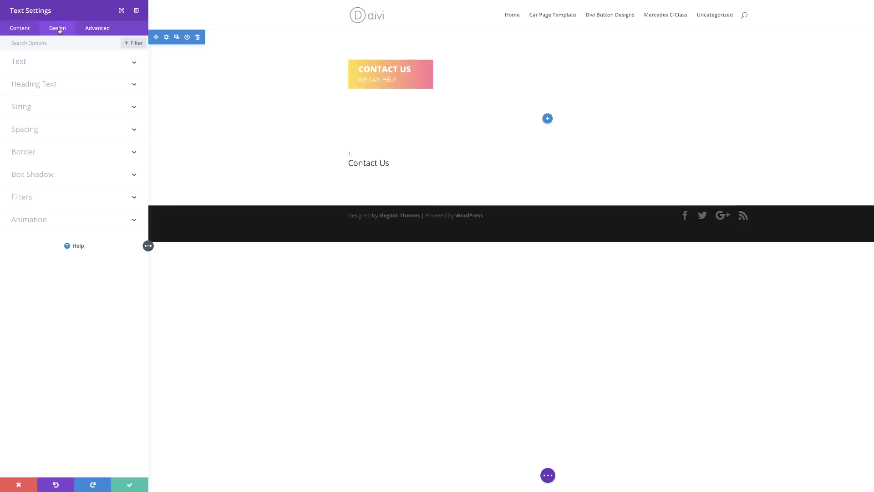
click(32, 62)
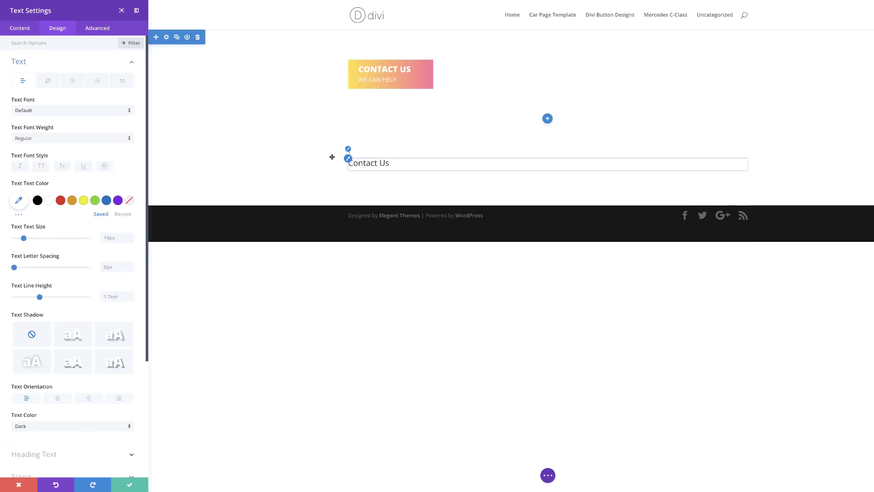
click(97, 83)
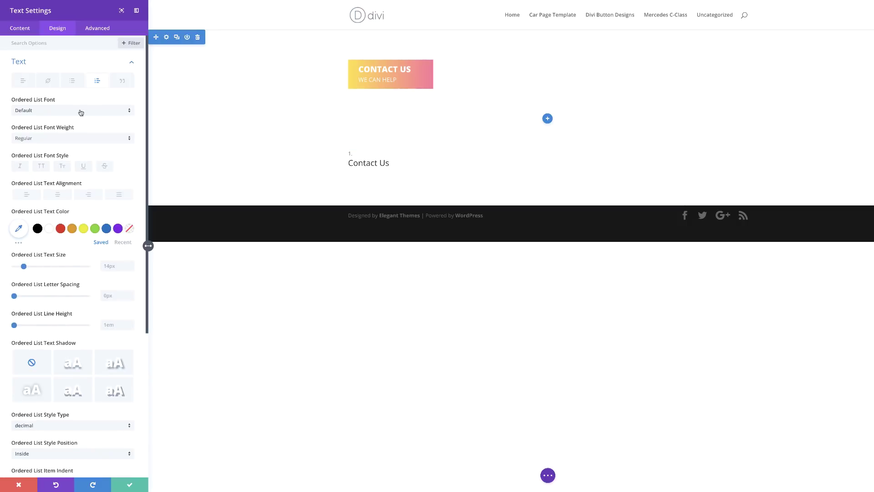
click(81, 111)
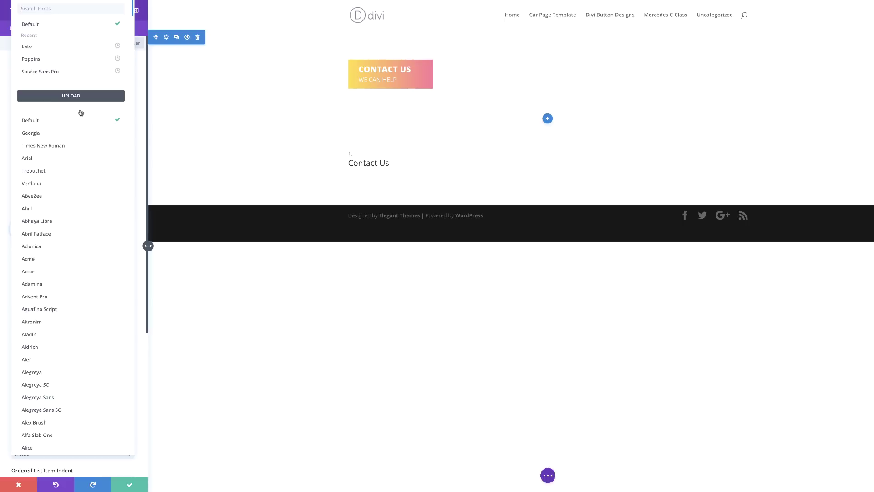
click(85, 10)
text(exo)
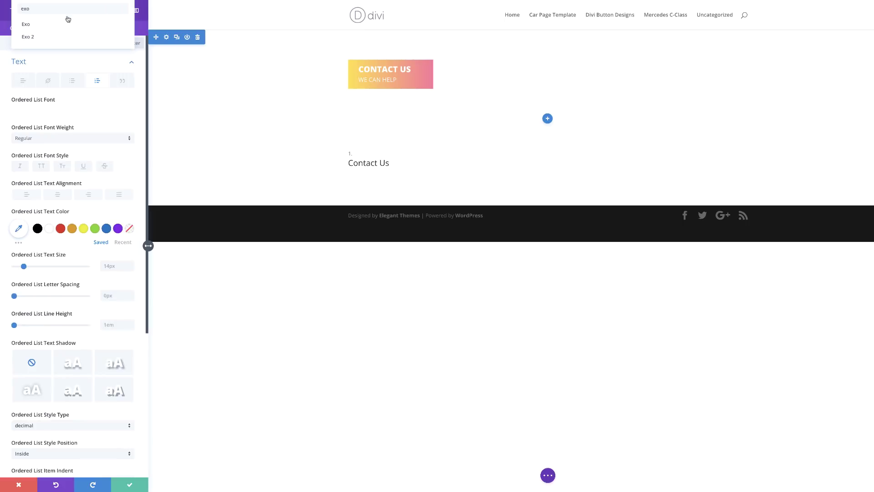
click(49, 36)
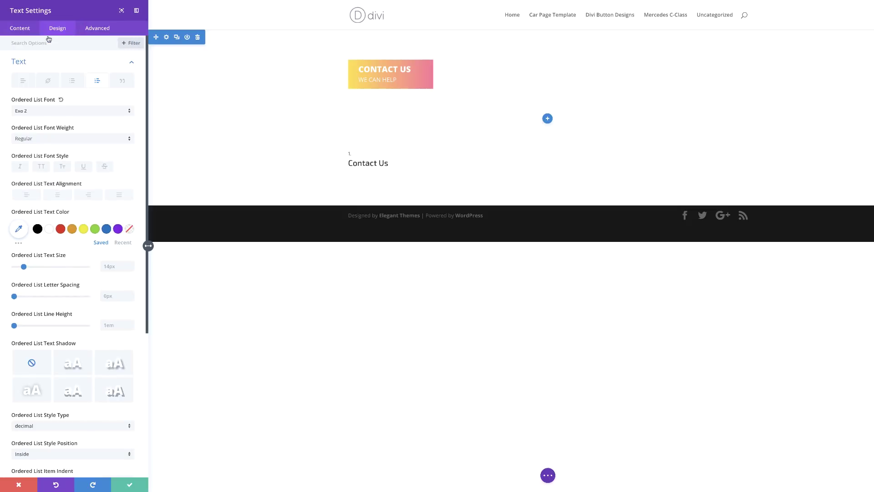
click(87, 139)
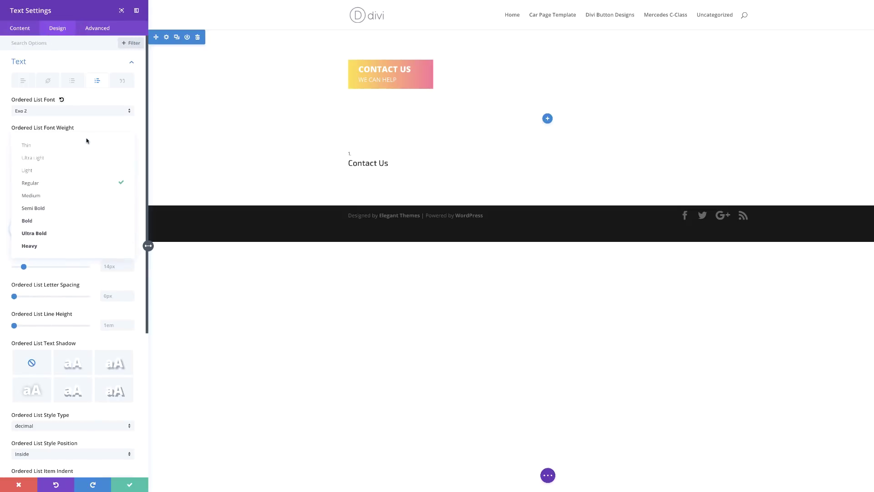
click(79, 173)
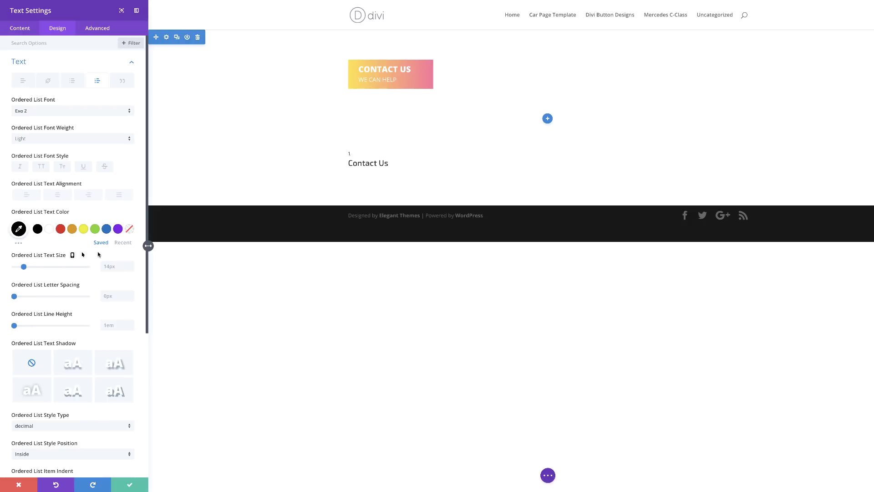
Set the ordered list's text size to 20px and its letter spacing to 5px.
click(113, 267)
text(20px)
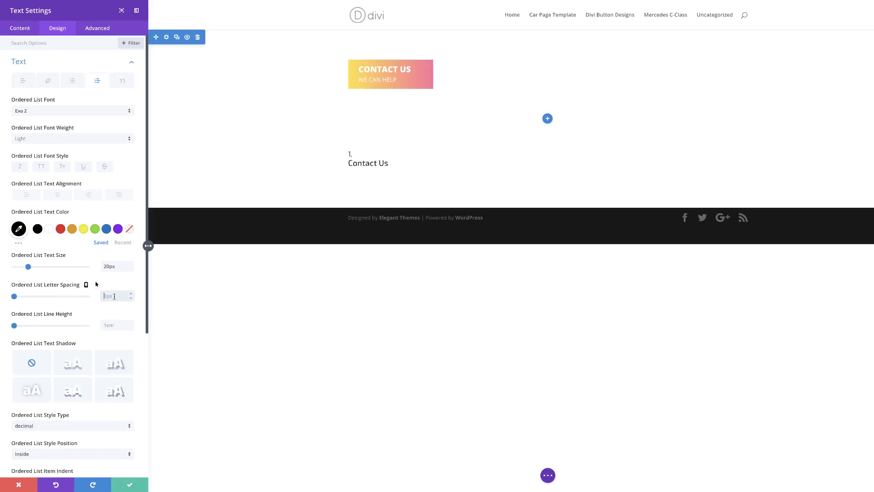
text(5px)
Set the ordered list's style type to decimal-leading-zero, its position to Outside and its item indent to 2em.
scroll(43, 276, down, 3)
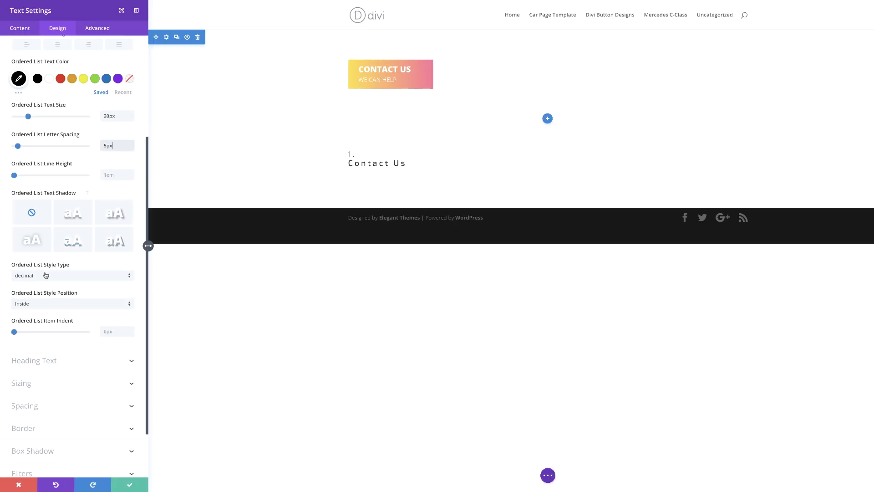
click(78, 275)
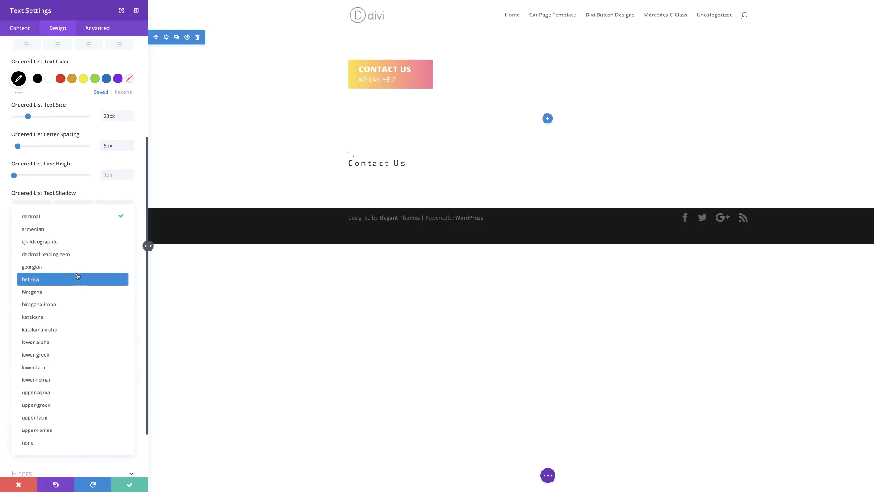
click(78, 279)
click(116, 306)
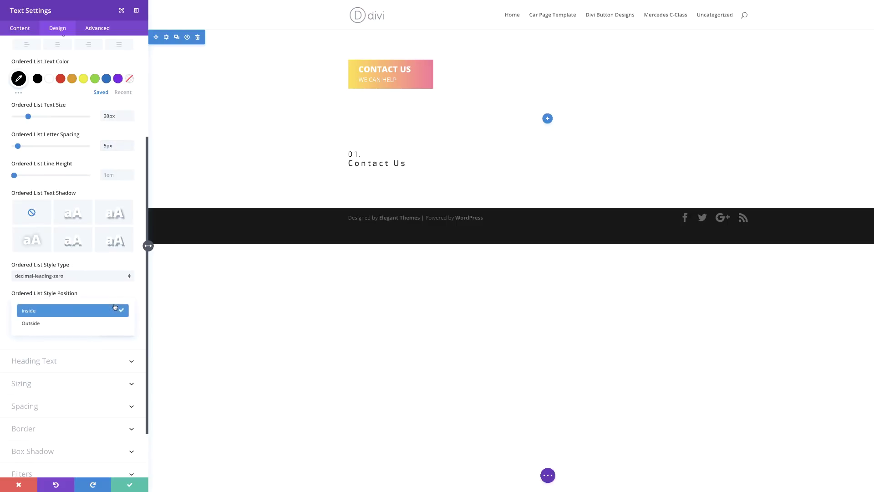
click(109, 322)
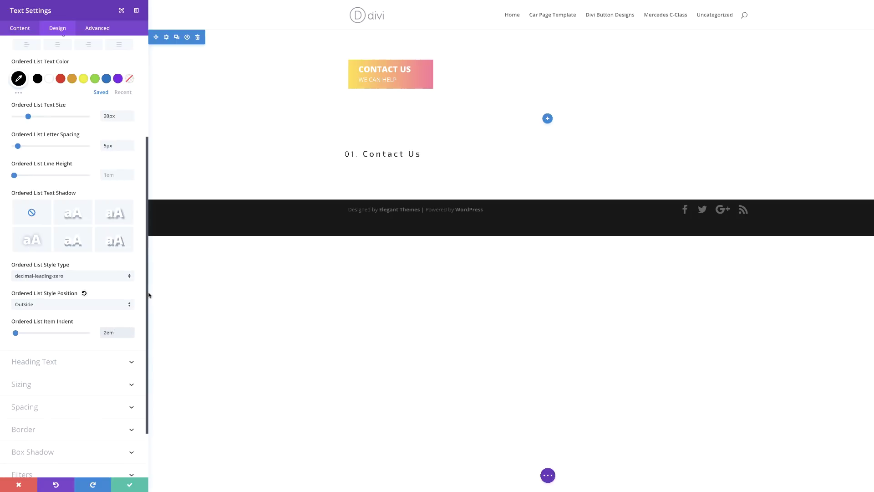
Style the module's Heading 3 text with the Exo 2 font in Semi Bold weight and uppercase.
click(65, 364)
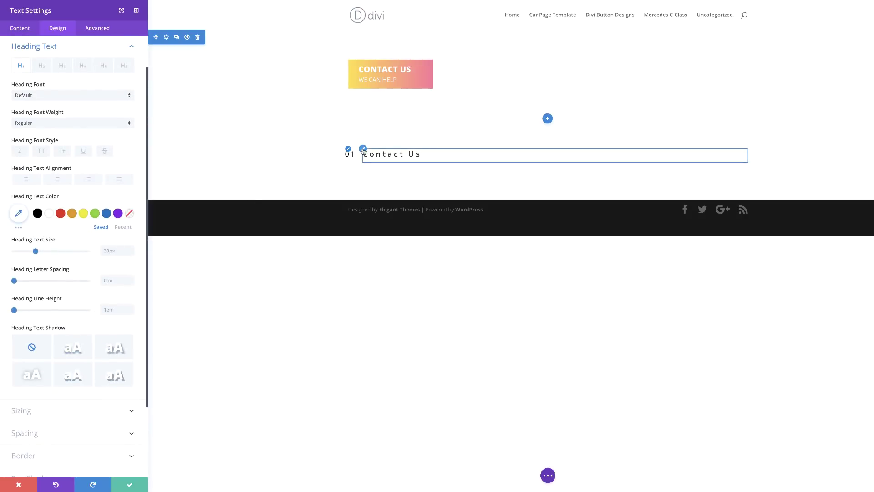
click(61, 65)
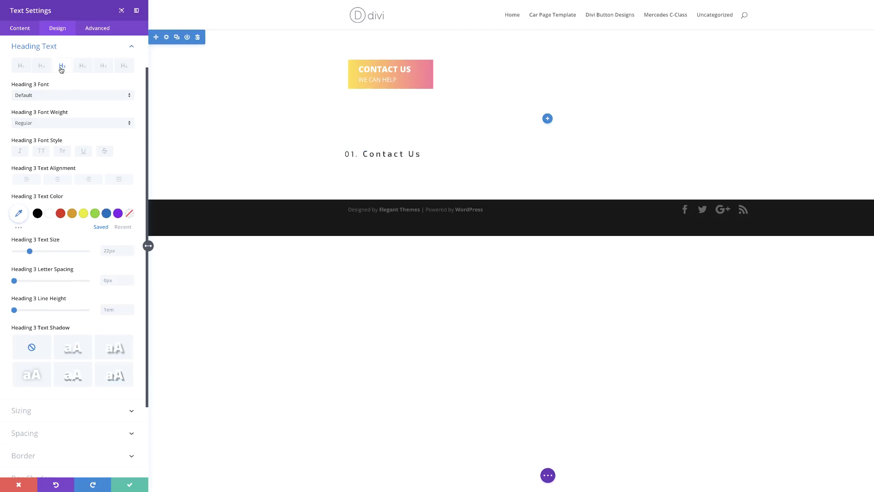
click(46, 96)
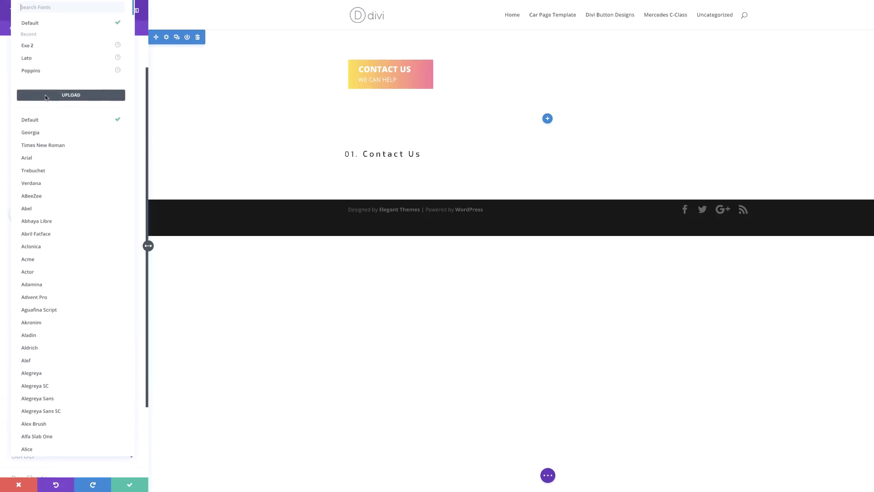
click(46, 47)
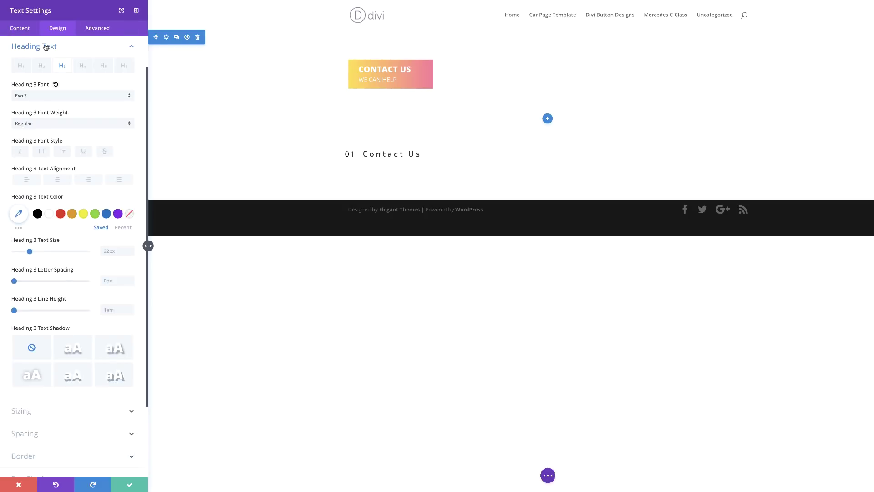
click(52, 124)
click(75, 193)
click(41, 154)
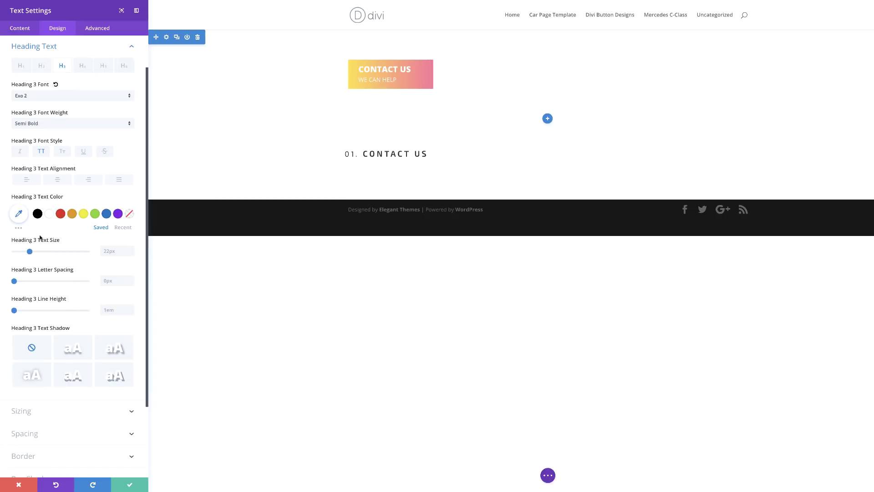
Give the Heading 3 text the blue color #0c71c3, a size of 26px and a line height of 0.3em.
click(18, 213)
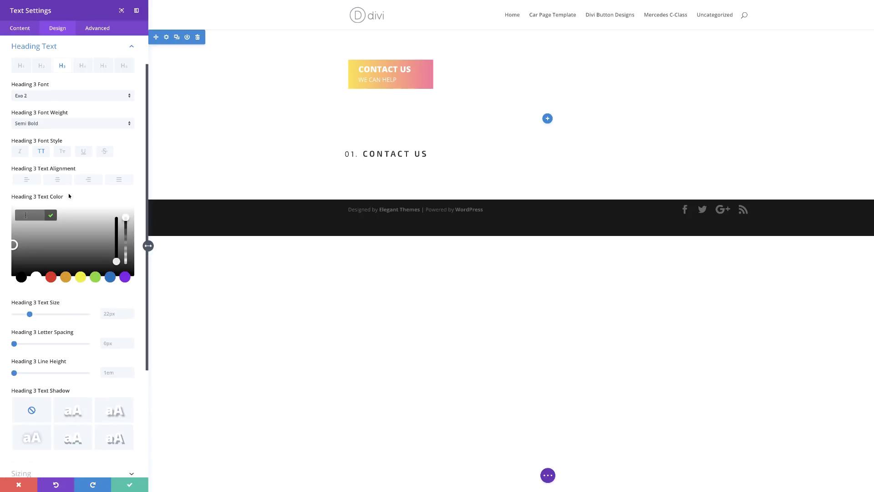
text(#0c71c3)
click(111, 313)
text(26)
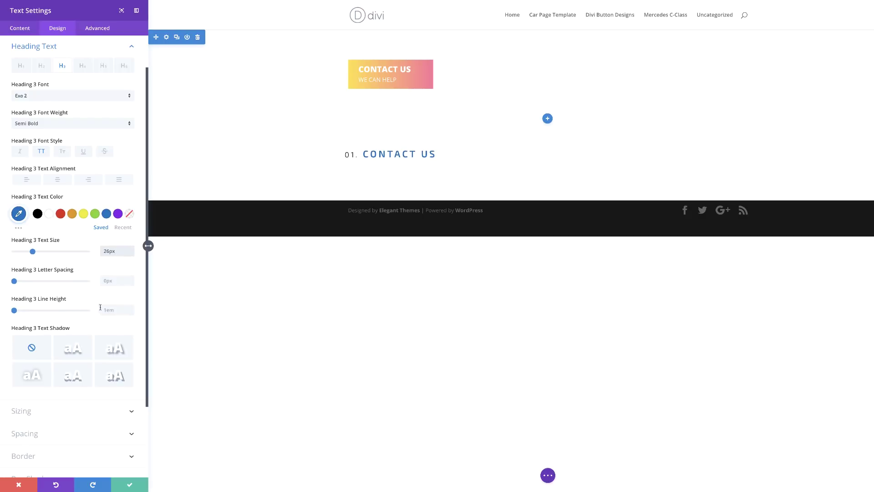
click(122, 310)
text(0.3em)
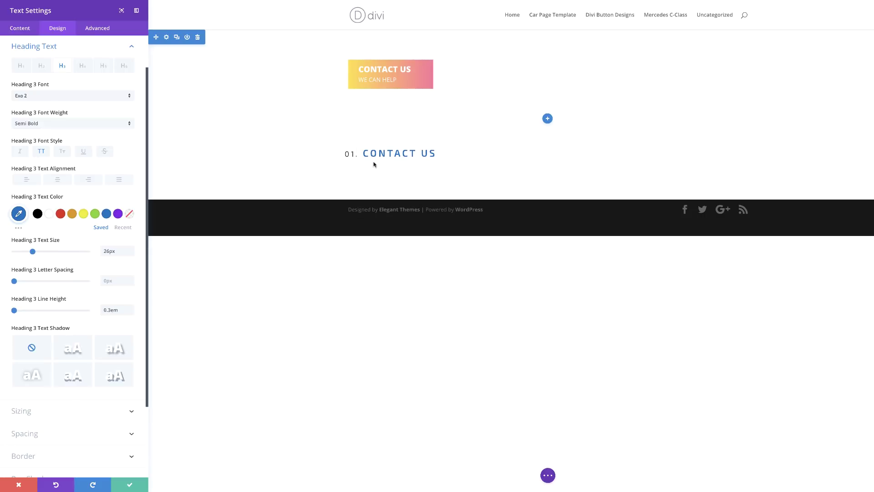
Set the text module's width to 262px and center-align the module.
scroll(89, 354, down, 2)
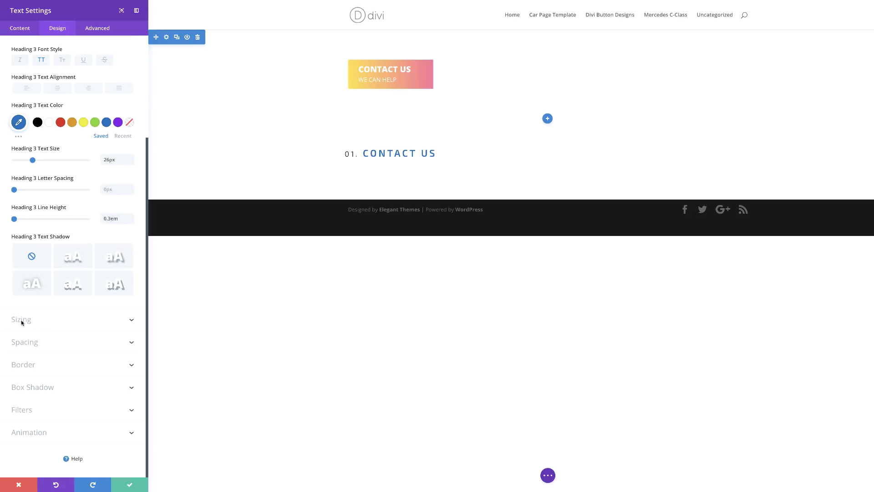
click(21, 320)
click(117, 138)
text(262px)
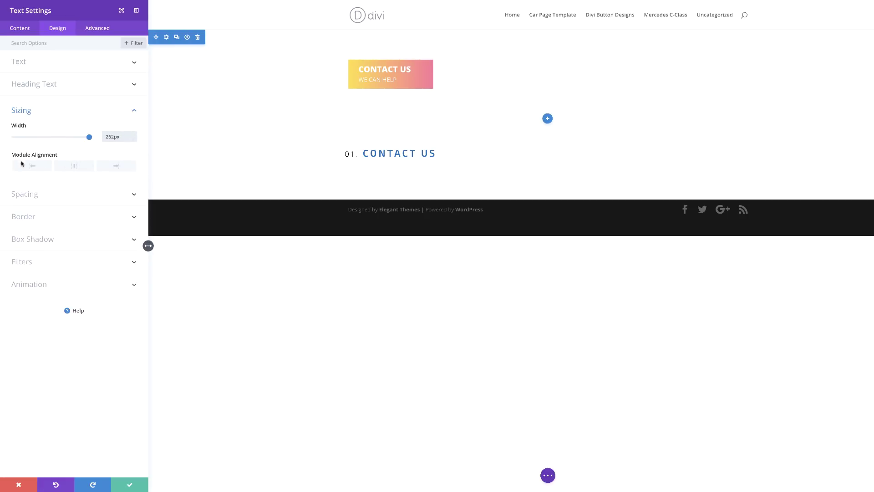
click(72, 167)
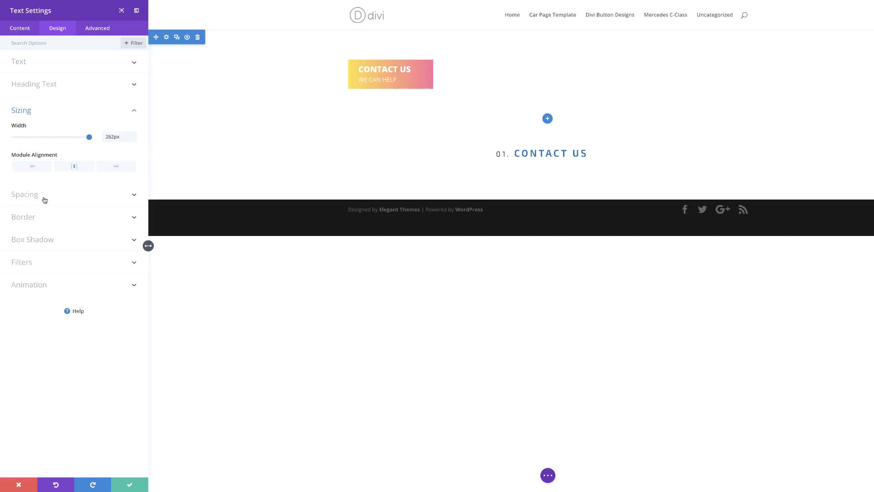
Set the module's custom padding to 2em top, 0px bottom, and 2em on the linked left and right sides.
click(35, 198)
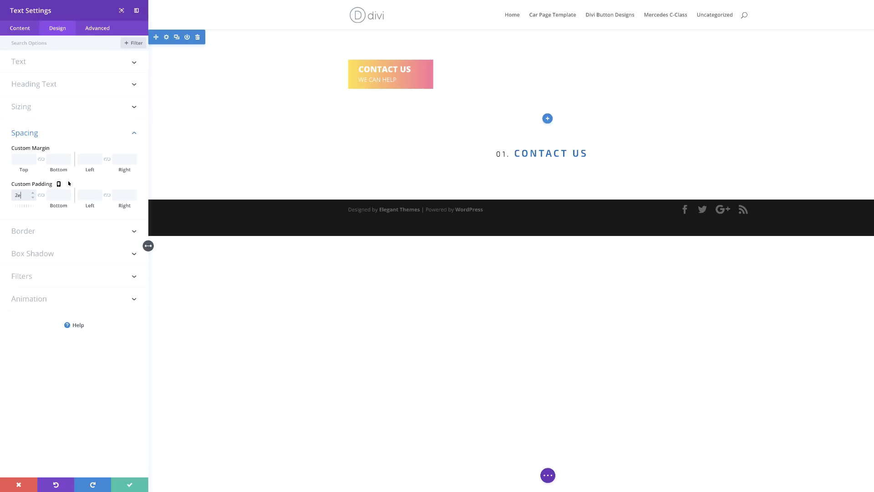
click(57, 198)
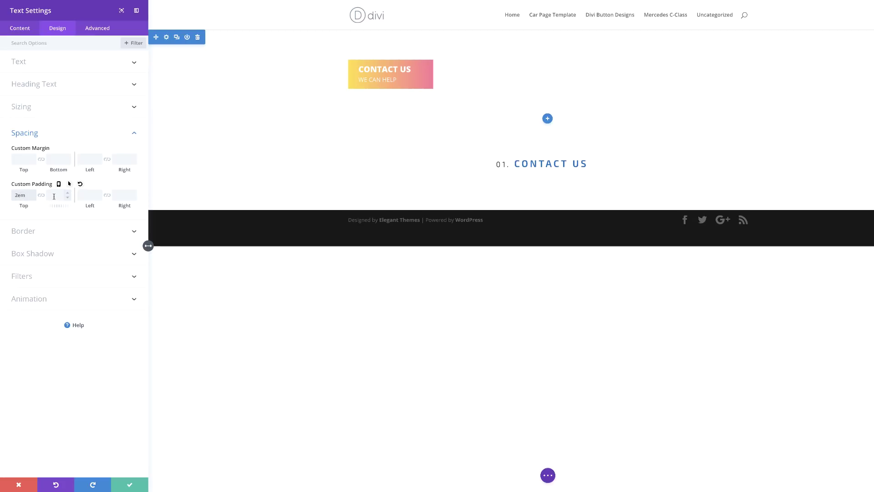
text(px)
click(90, 195)
text(2em)
click(107, 196)
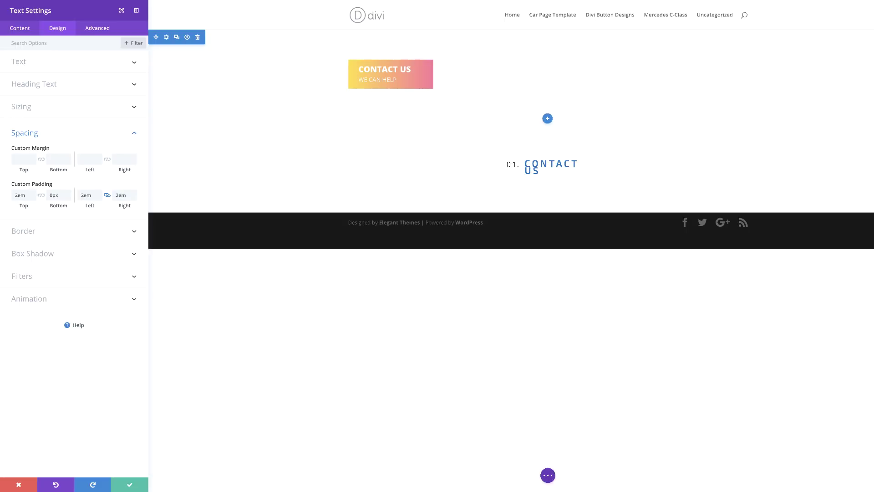
Give the module 10px rounded corners and a 1px solid border on all sides.
click(29, 232)
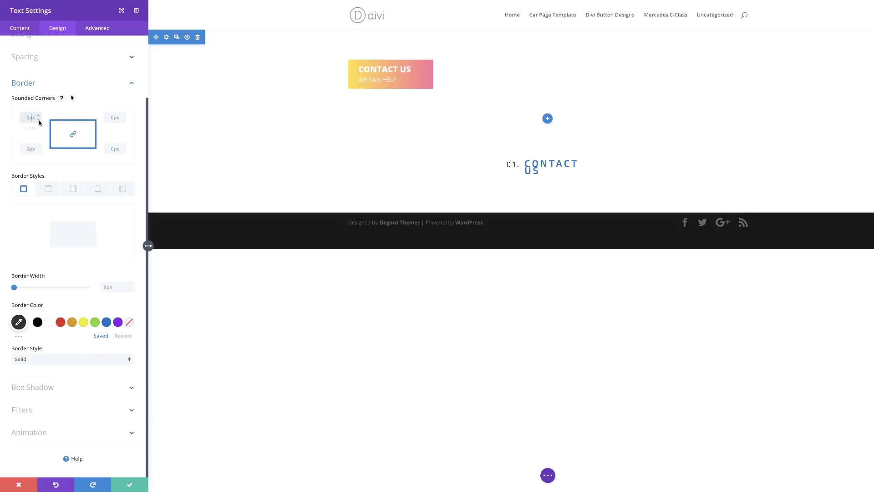
text(10)
click(17, 289)
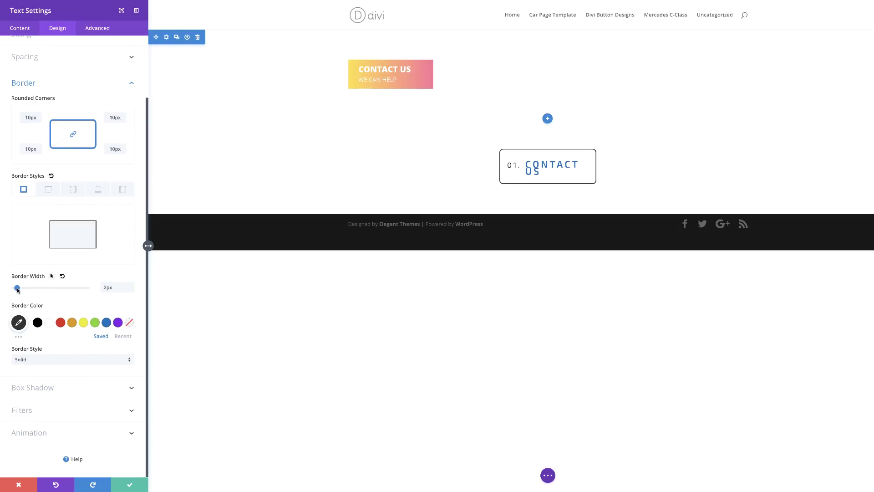
drag(105, 287, 100, 289)
text(1)
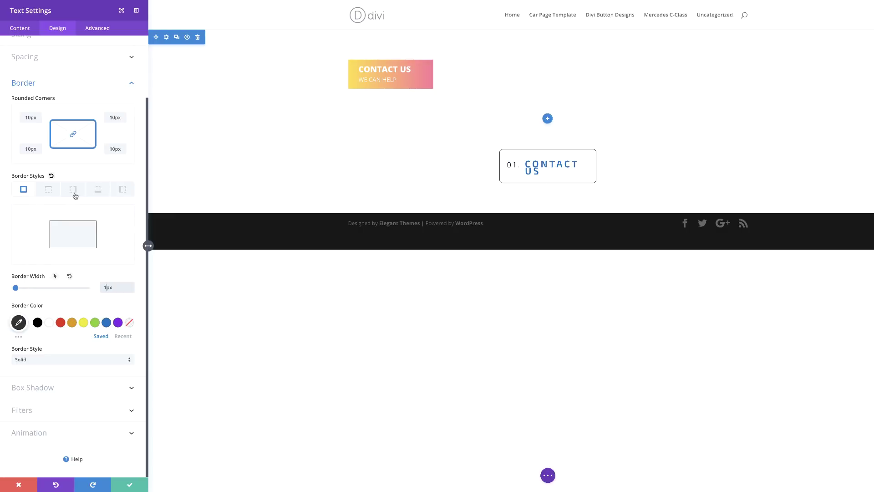
Widen the text module to 300px so the heading fits on one line.
scroll(73, 194, up, 2)
click(28, 127)
click(33, 109)
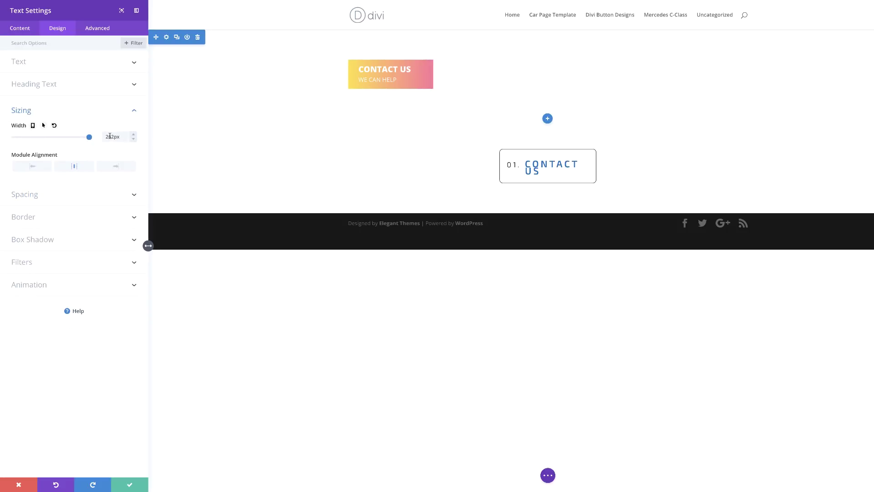
drag(107, 137, 115, 149)
text(300)
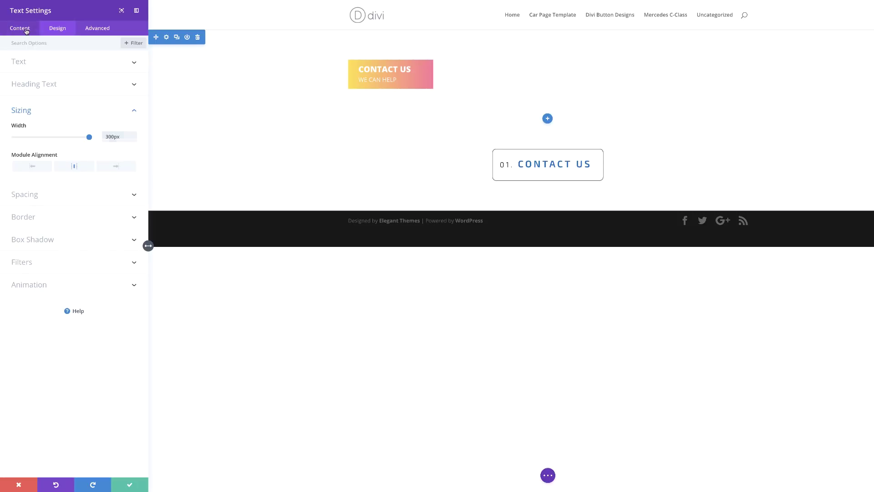
Set the module's link URL to "#" and save the module settings.
click(25, 32)
click(35, 86)
click(42, 114)
click(35, 129)
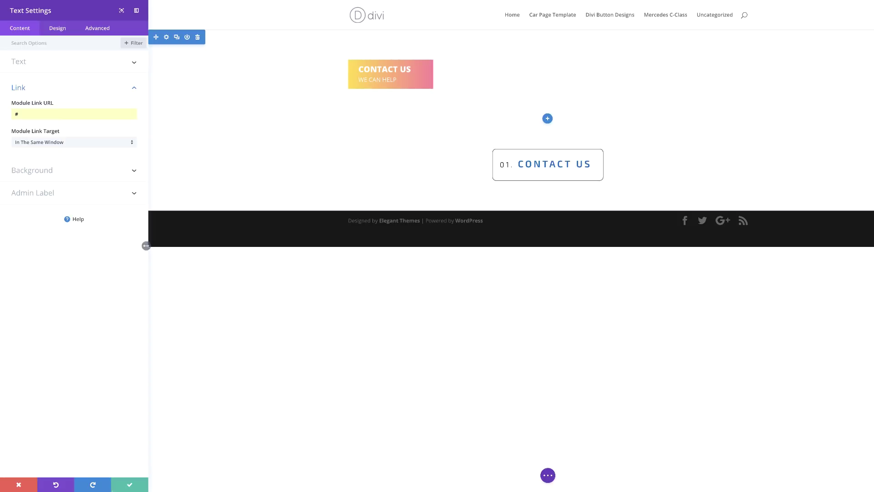
click(129, 485)
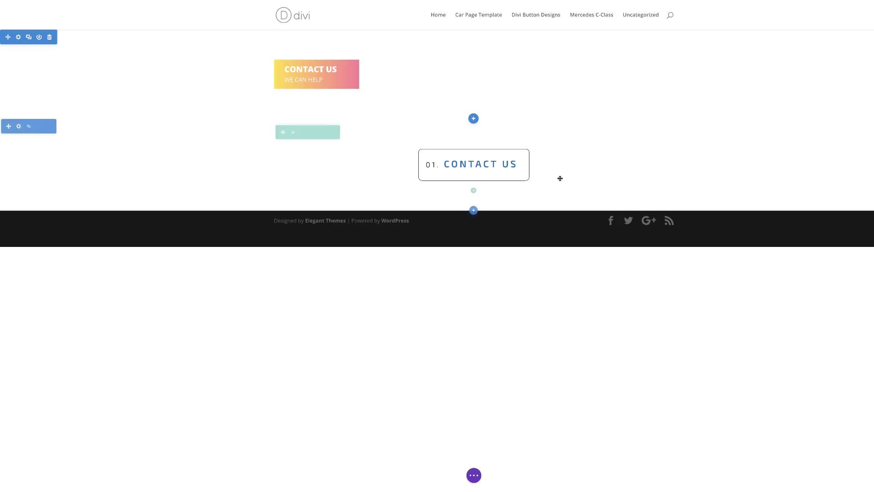
Add a regular section with a one-column row and a Text module below the ordered-list button.
click(474, 211)
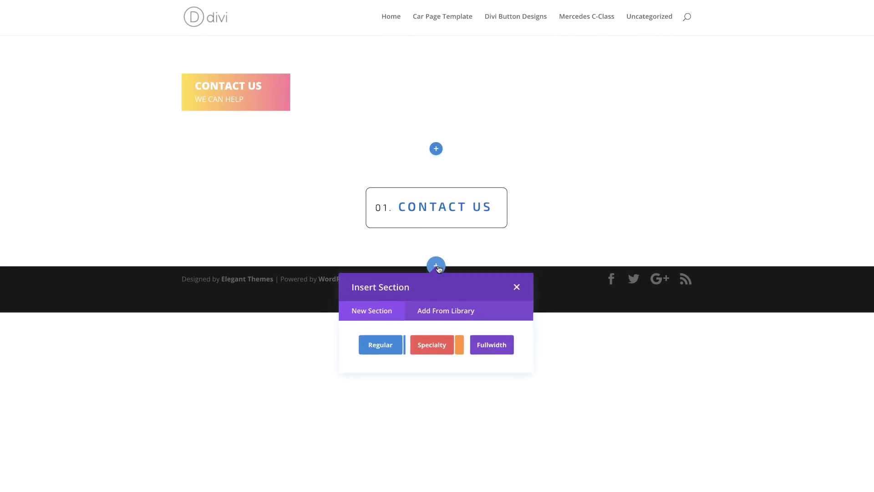
click(383, 344)
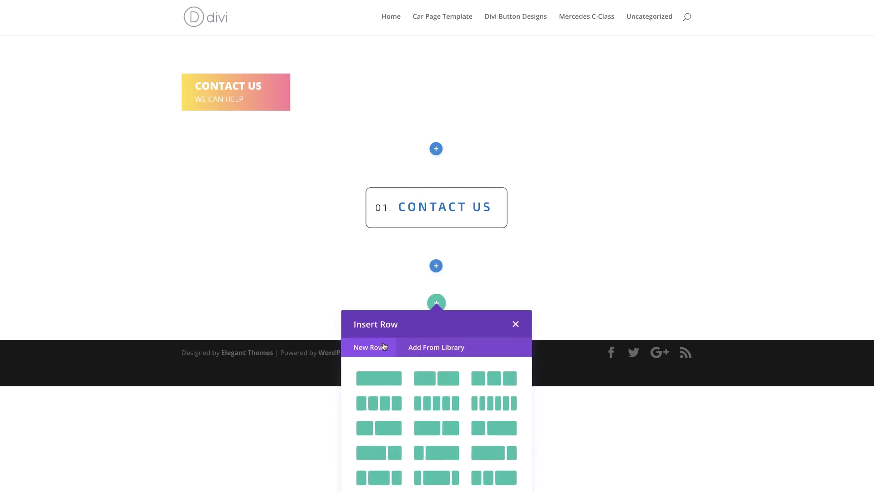
click(379, 377)
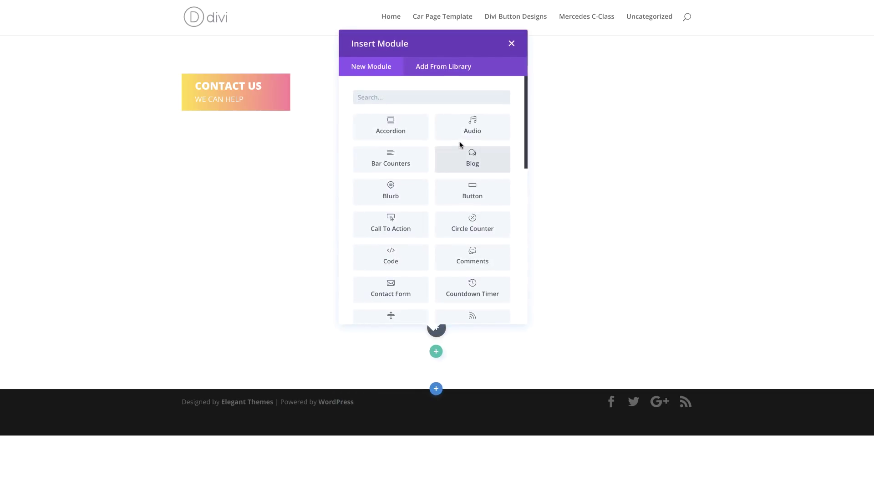
text(text)
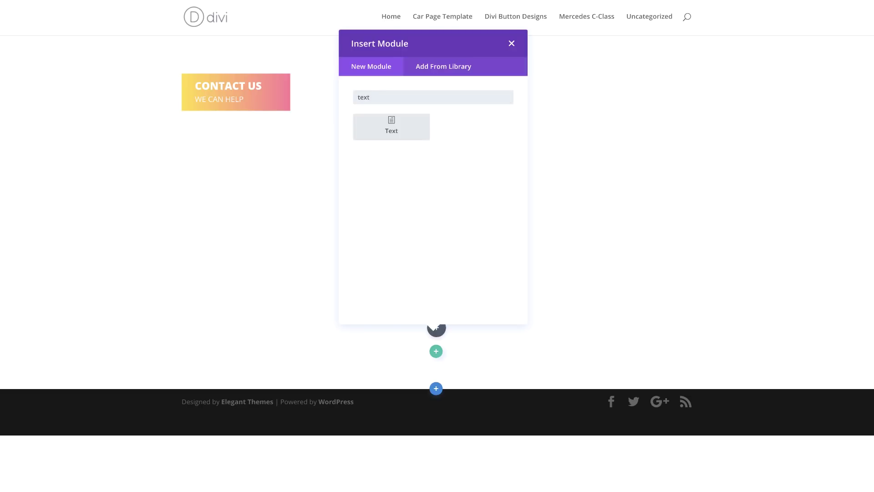
click(408, 136)
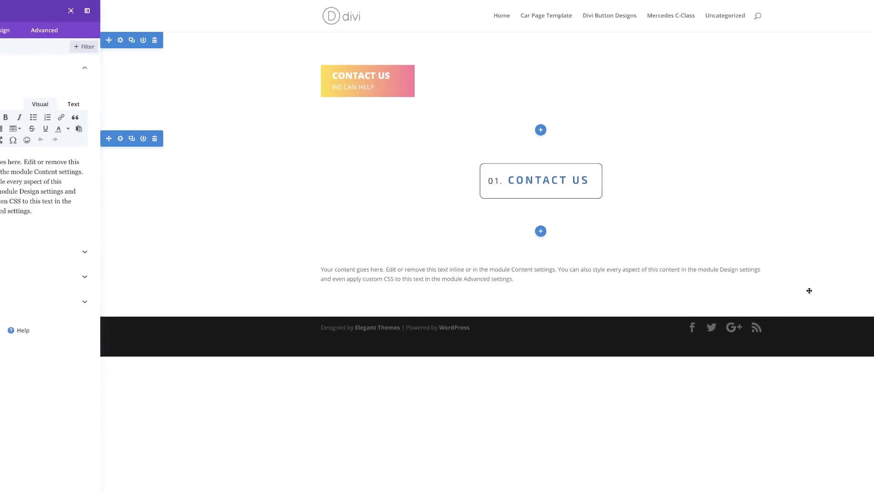
Replace the new text module's placeholder content with "grow" and "with us" on separate lines.
drag(91, 192, 15, 148)
key(BackSpace)
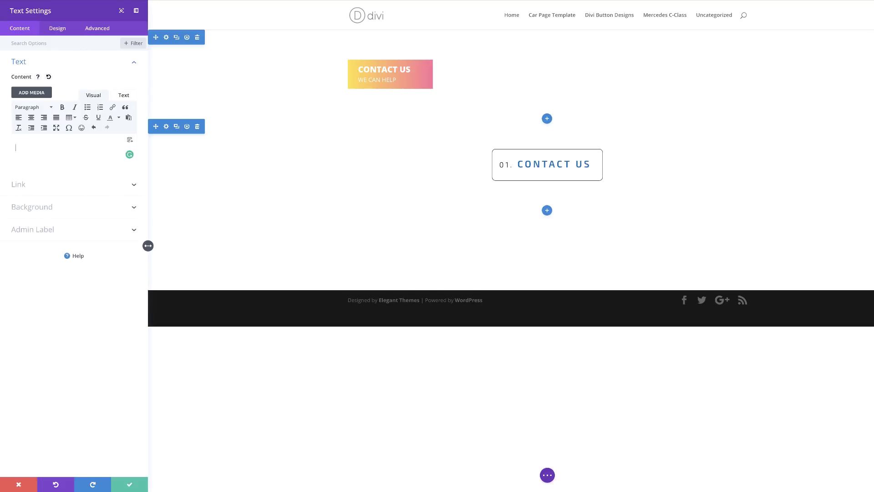
text(grow)
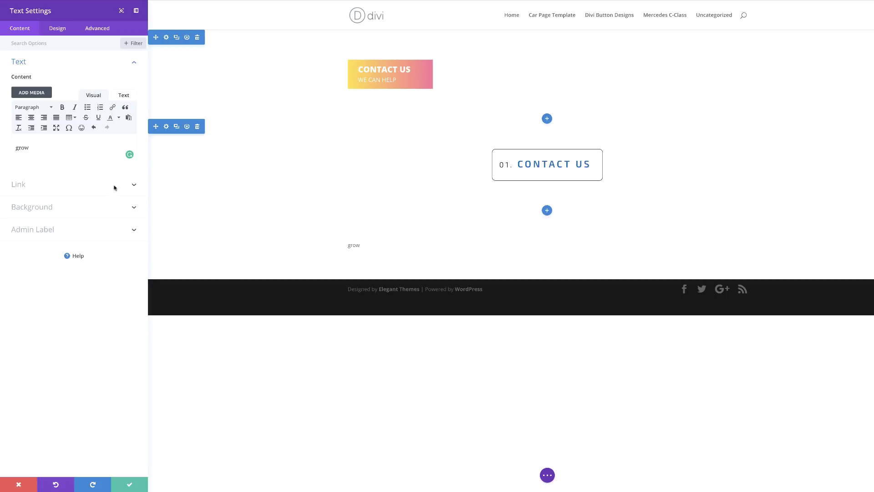
click(36, 148)
key(Return)
text(with us)
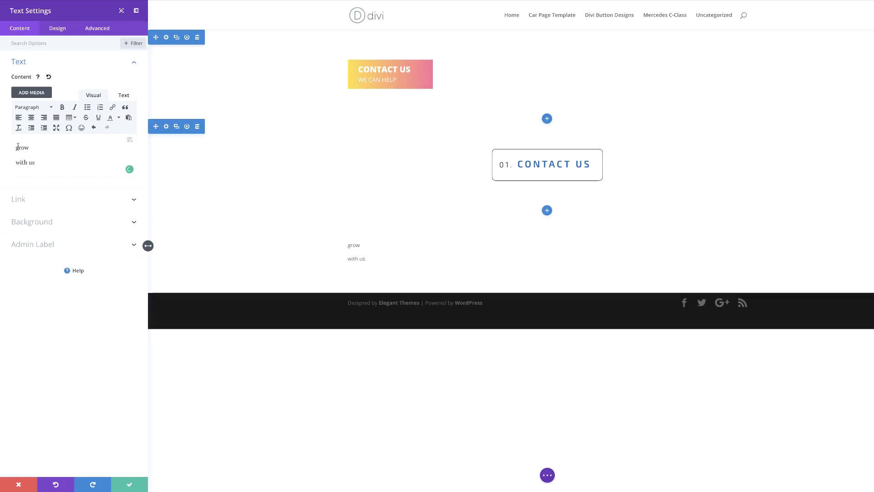
Format the "grow" line as Heading 3.
drag(31, 148, 10, 147)
click(42, 108)
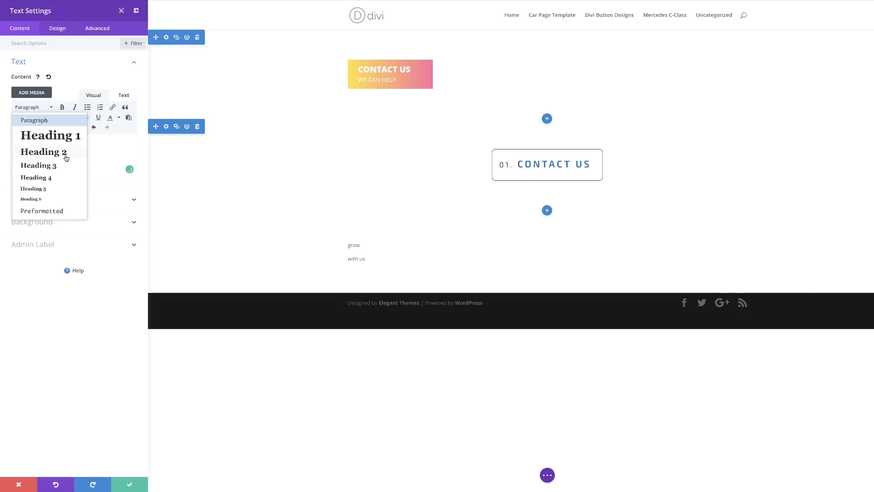
click(53, 167)
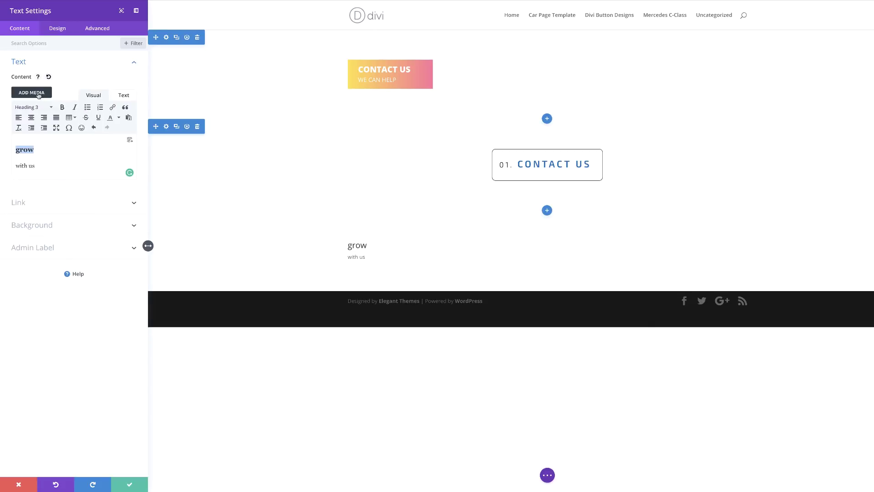
Format the "with us" line as Heading 4.
drag(36, 166, 12, 166)
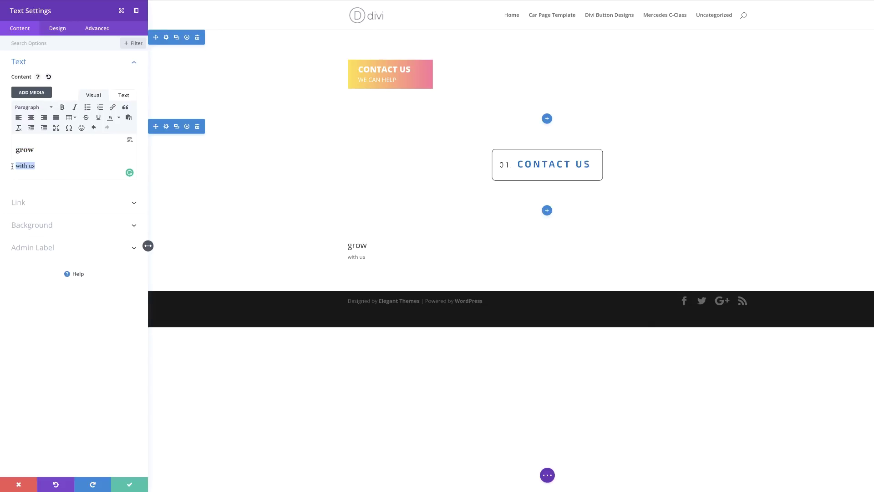
click(41, 108)
click(27, 178)
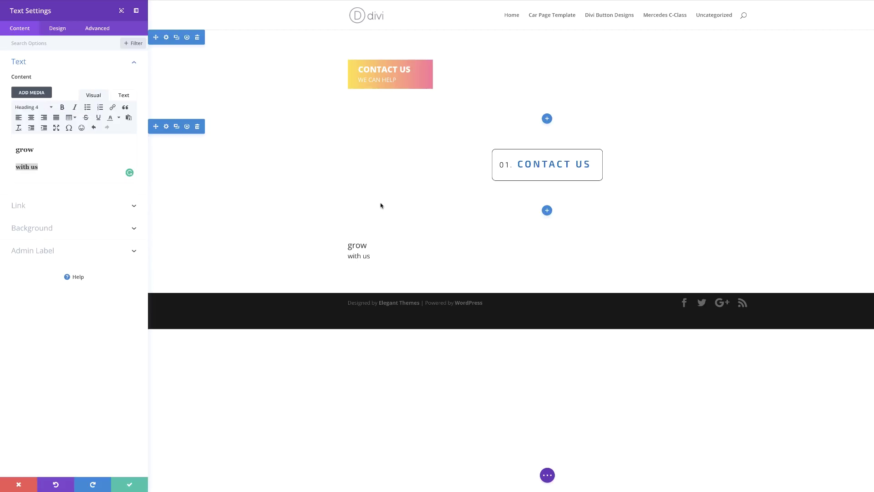
Give the text module a linear gradient background from lime green #7cda24 to a second, fresher green, with direction 90deg.
click(48, 227)
click(61, 141)
click(75, 183)
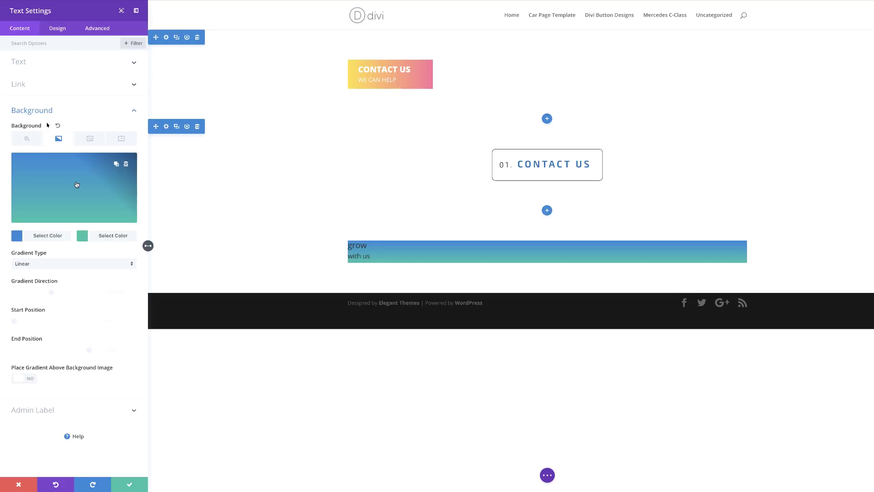
click(17, 236)
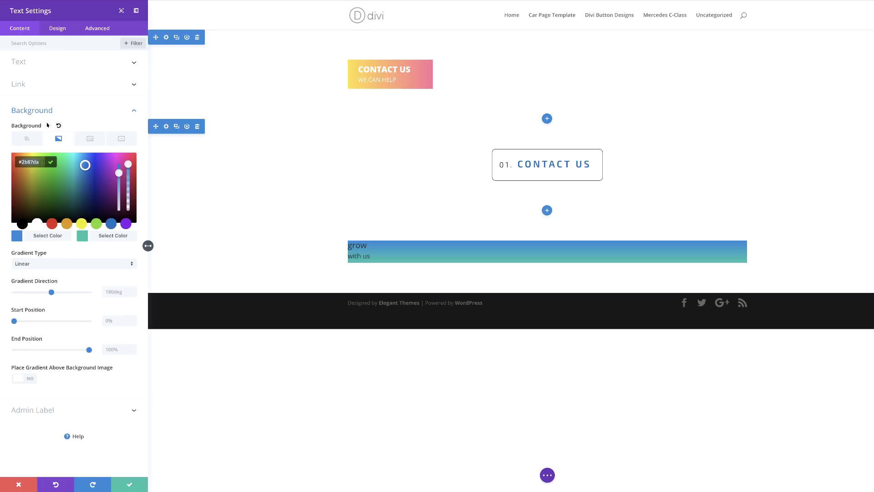
click(44, 165)
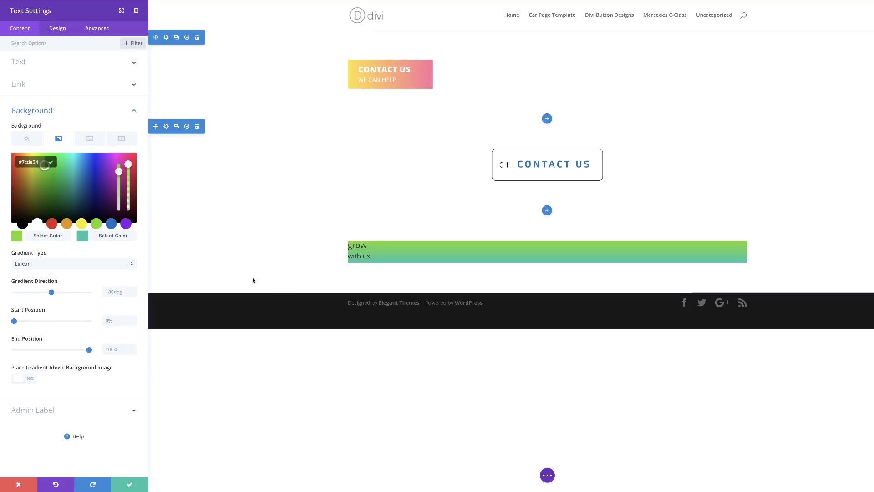
click(83, 237)
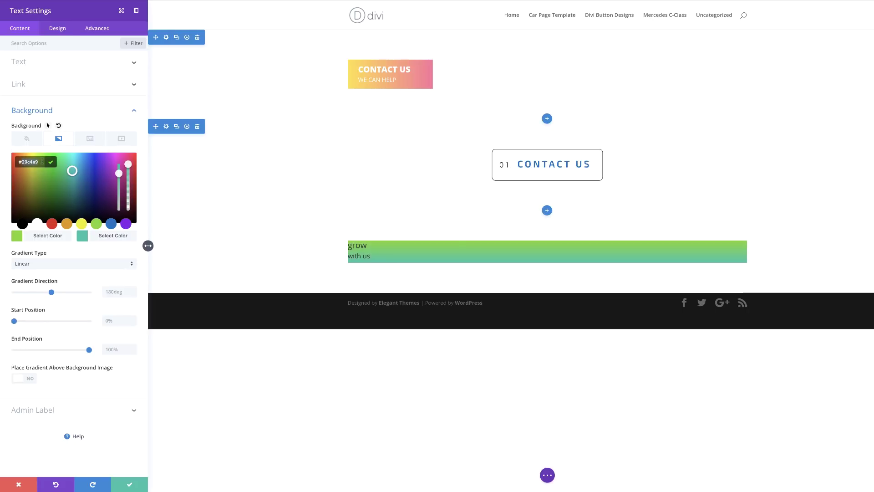
click(113, 292)
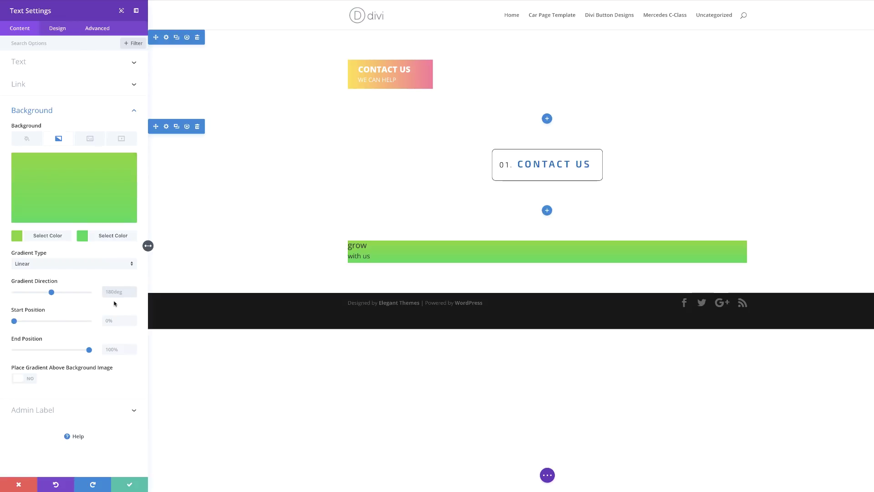
text(90deg)
Center the text orientation of the "grow with us" module.
click(58, 30)
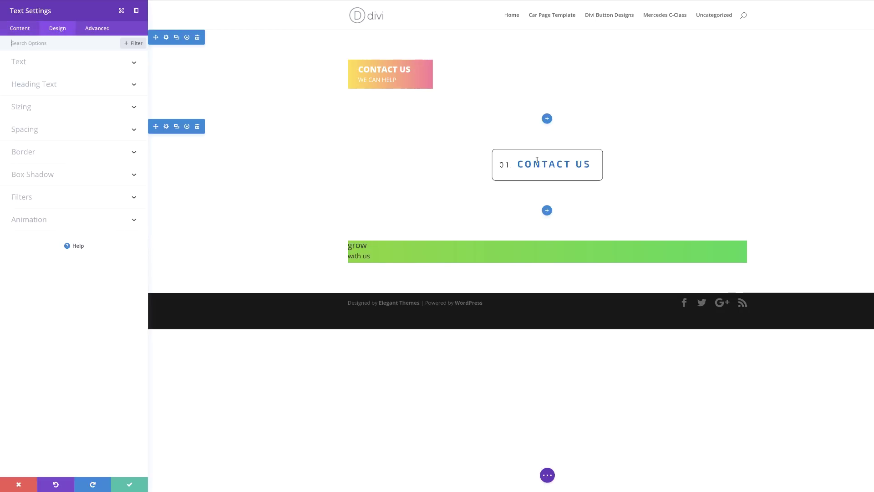
click(26, 63)
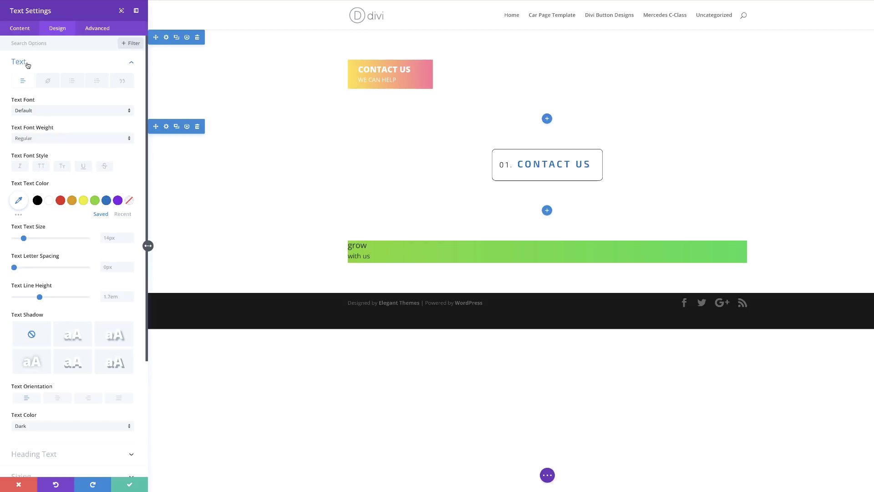
click(58, 399)
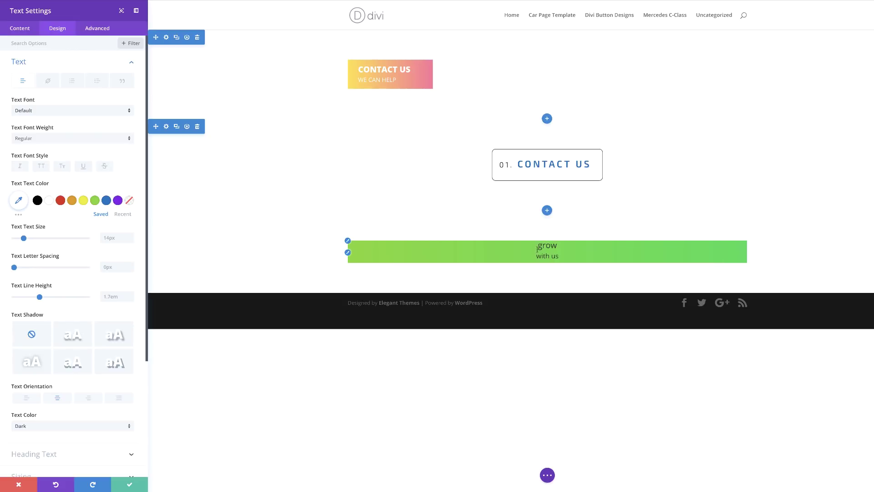
Set the Heading 3 font of the "grow" line to Oswald.
click(347, 242)
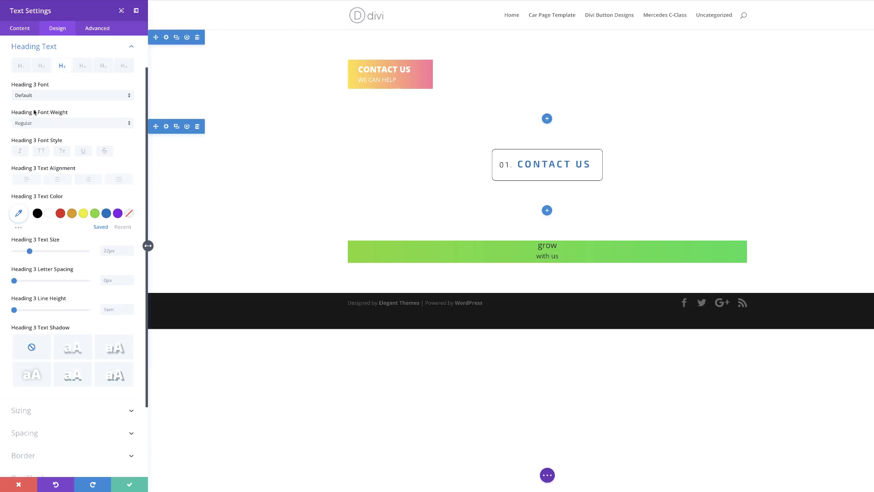
click(40, 96)
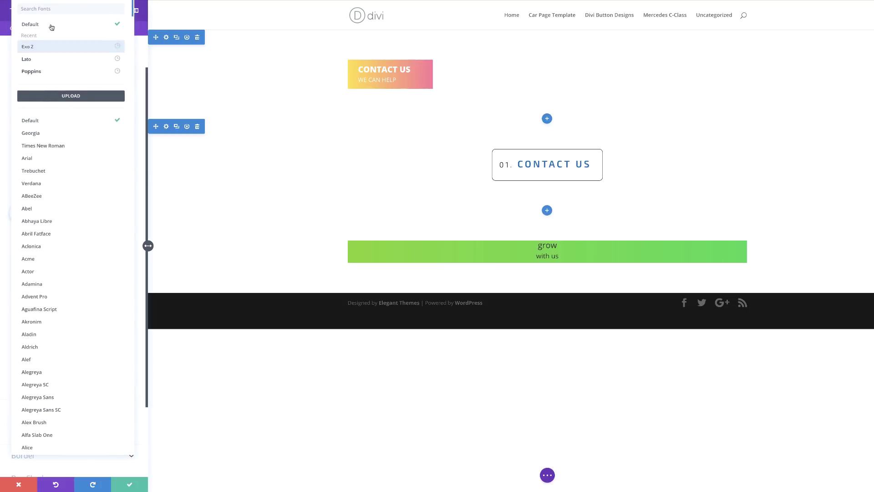
click(49, 9)
text(oswald)
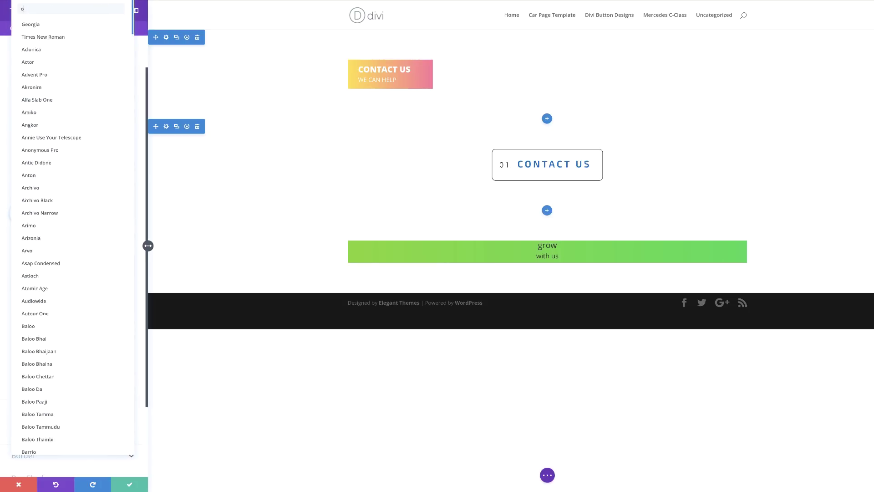
click(28, 26)
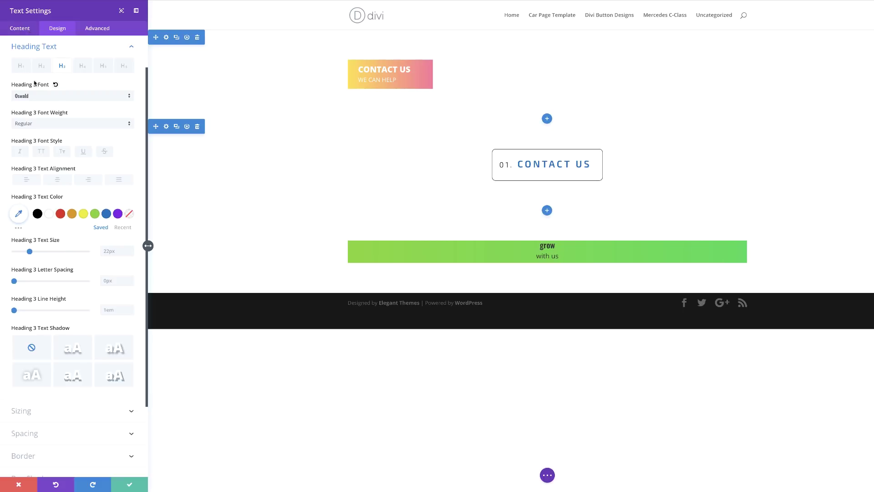
Style Heading 3 with Light weight, white uppercase text and a text size of 27px.
click(62, 124)
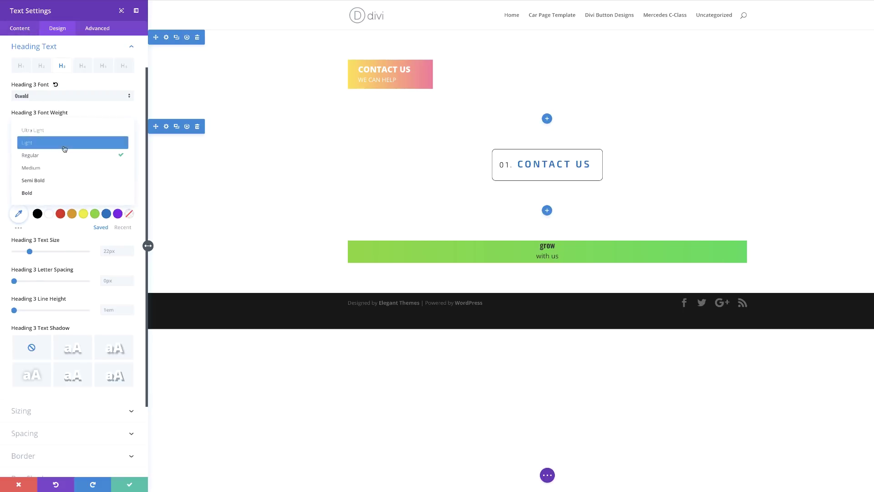
click(64, 143)
click(50, 214)
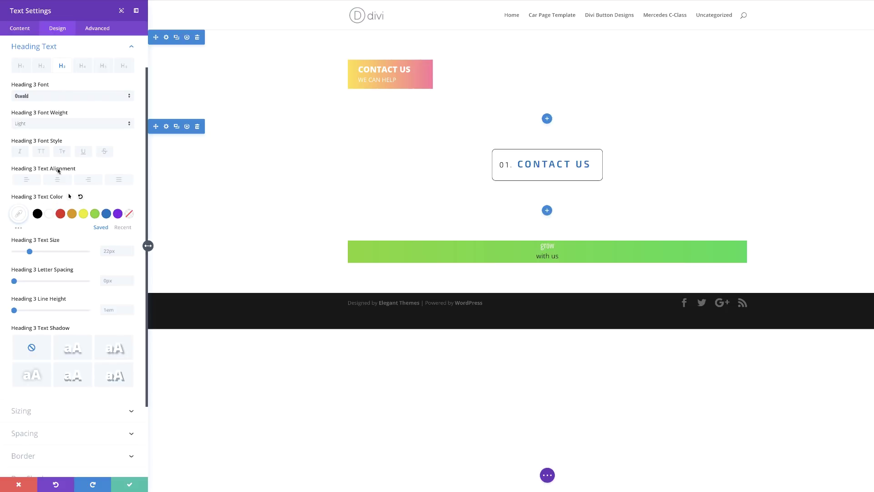
click(41, 151)
mouse_move(58, 256)
click(119, 251)
text(27)
Style Heading 4 for the "with us" line with the Oswald font in white uppercase text.
mouse_move(348, 255)
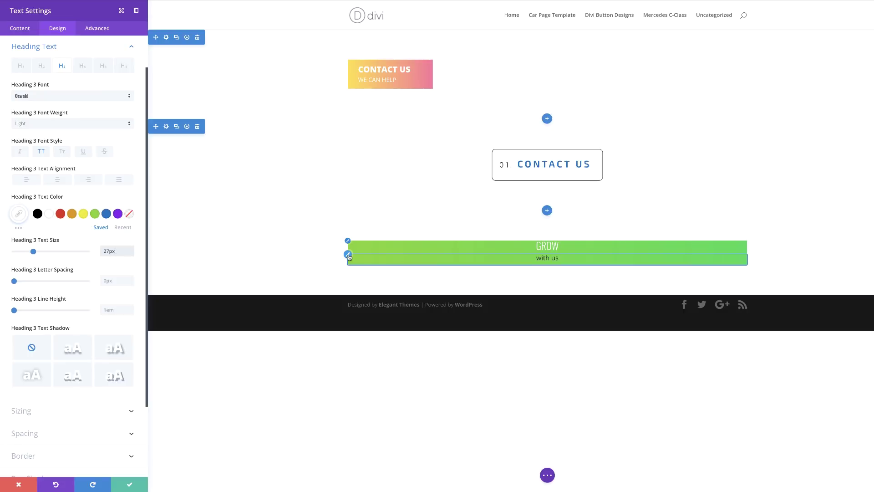
click(82, 66)
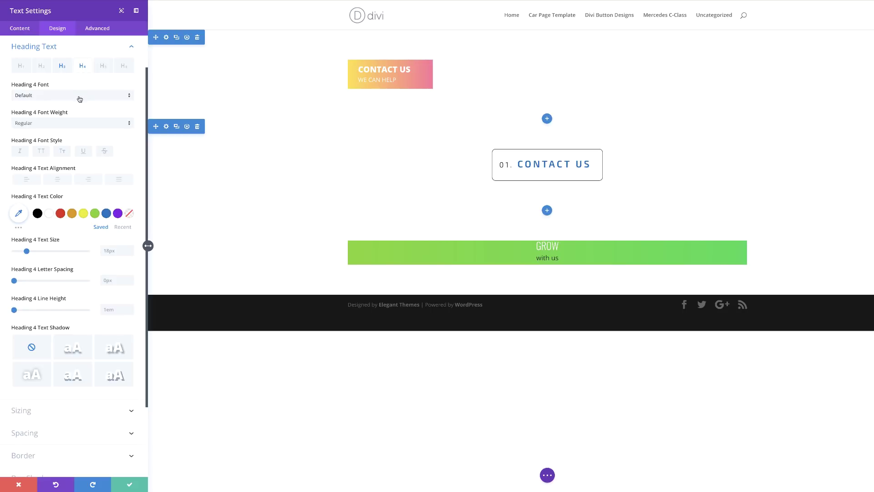
click(80, 96)
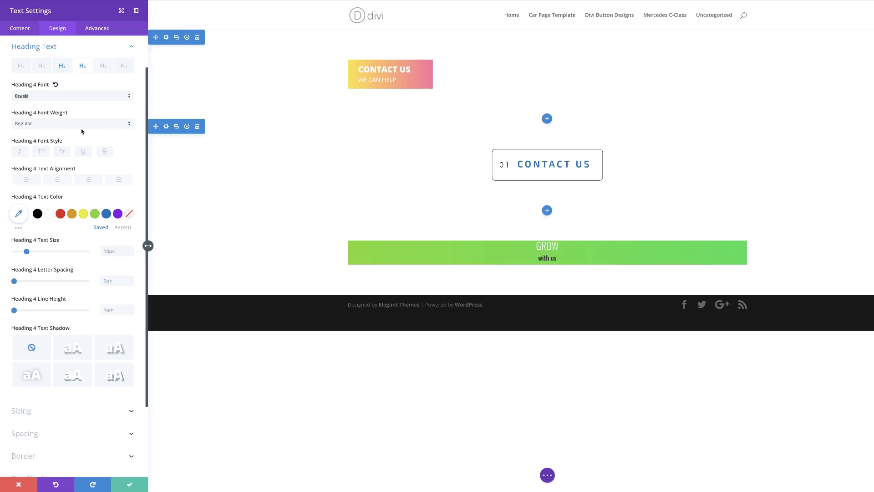
click(42, 152)
click(49, 214)
Set the module's width to 178px and align the module to the center.
click(29, 411)
click(114, 136)
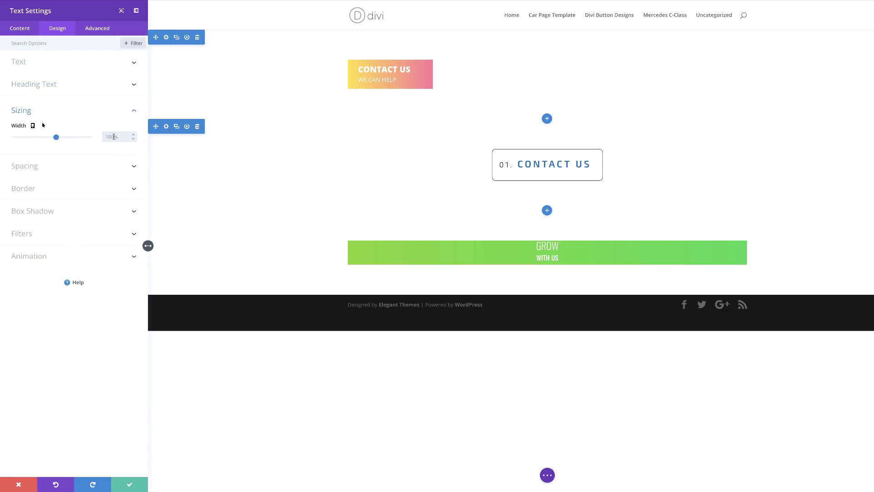
text(178px)
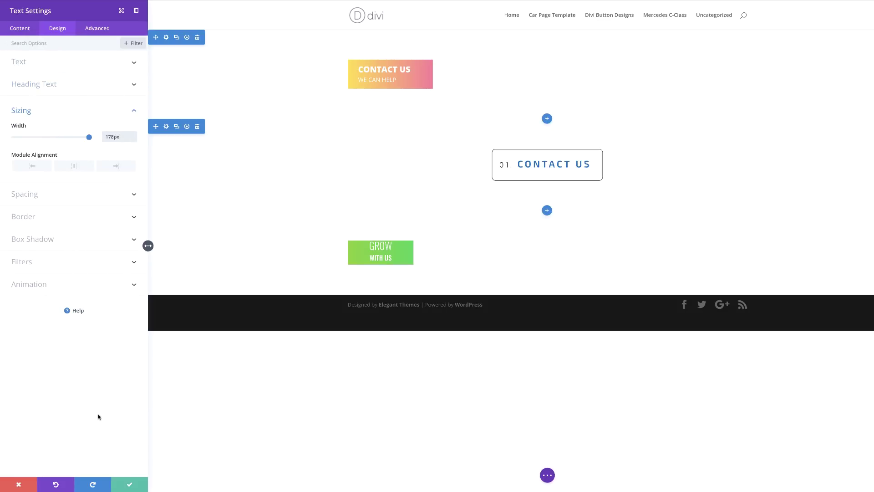
mouse_move(118, 144)
click(75, 170)
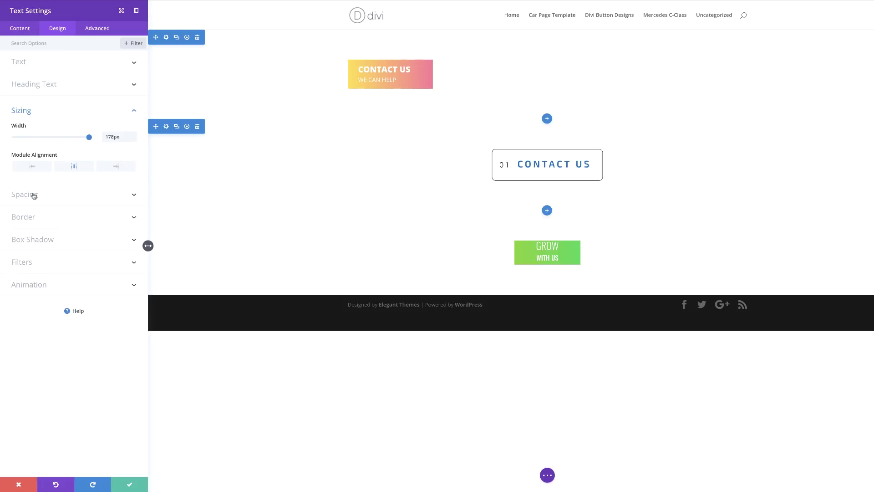
Set the module's custom padding to 2em top and bottom and 1em left and right.
click(33, 195)
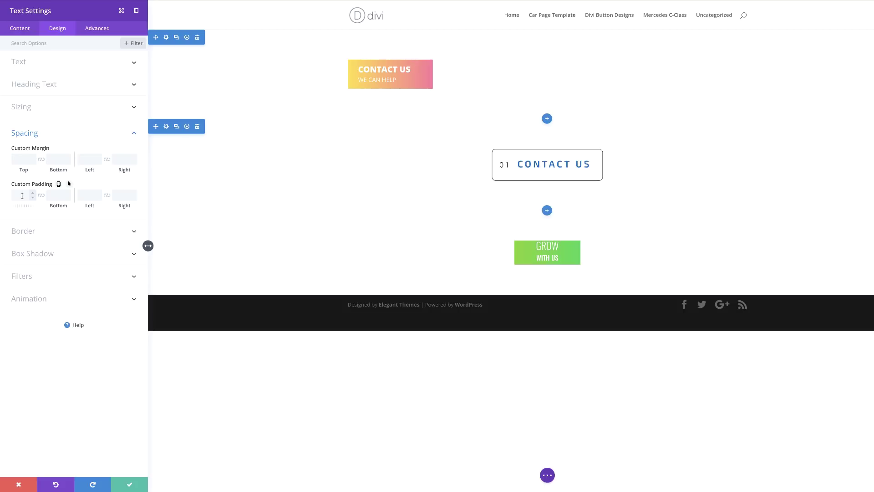
text(2em)
click(41, 196)
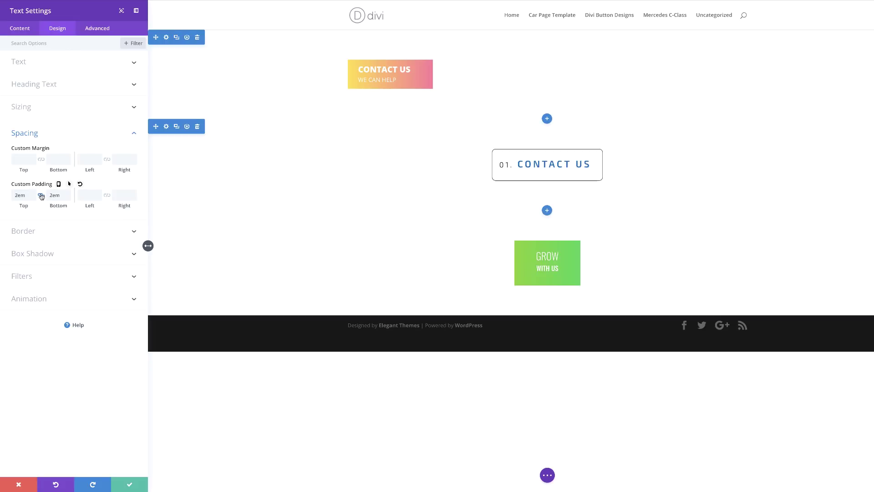
click(89, 194)
text(1em)
click(107, 195)
Round the module's top-left and bottom-right corners to 100px and set the other two corners to 0px for a leaf shape.
click(29, 231)
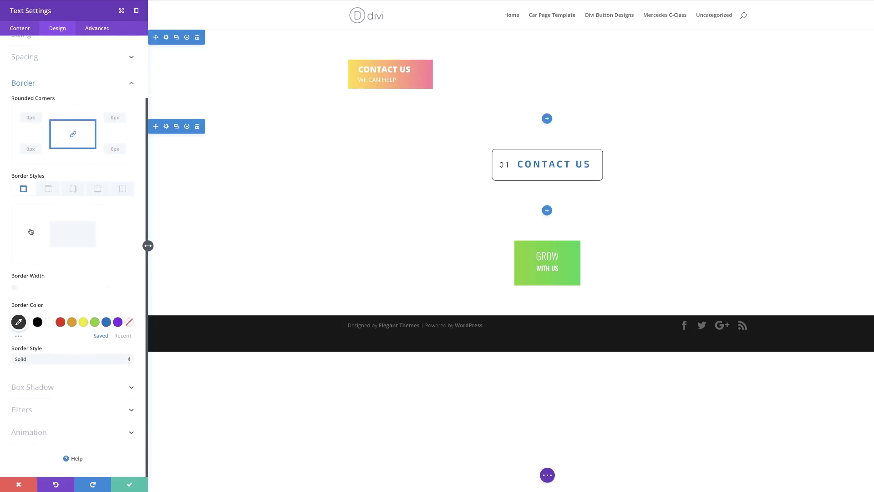
click(30, 118)
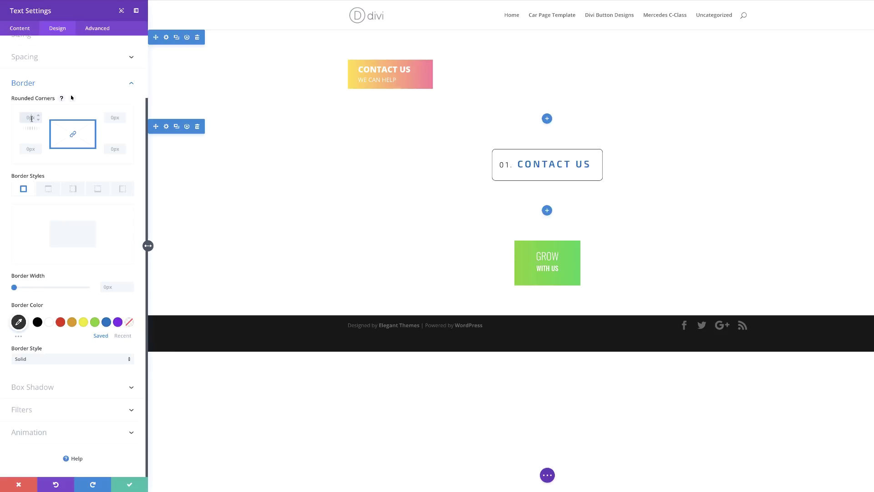
text(100)
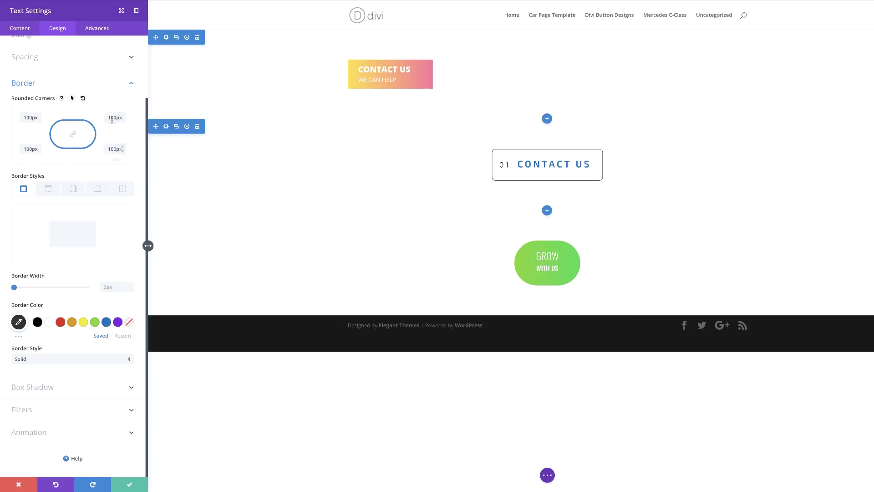
drag(108, 118, 132, 118)
text(0)
double_click(31, 149)
text(0)
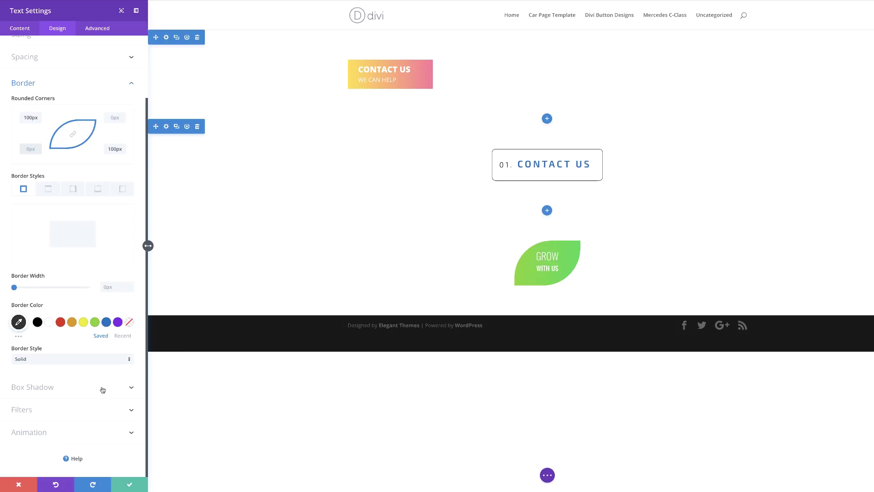
Apply the soft bottom box shadow preset with horizontal position 25px, vertical position -4px and blur strength -12px.
click(48, 388)
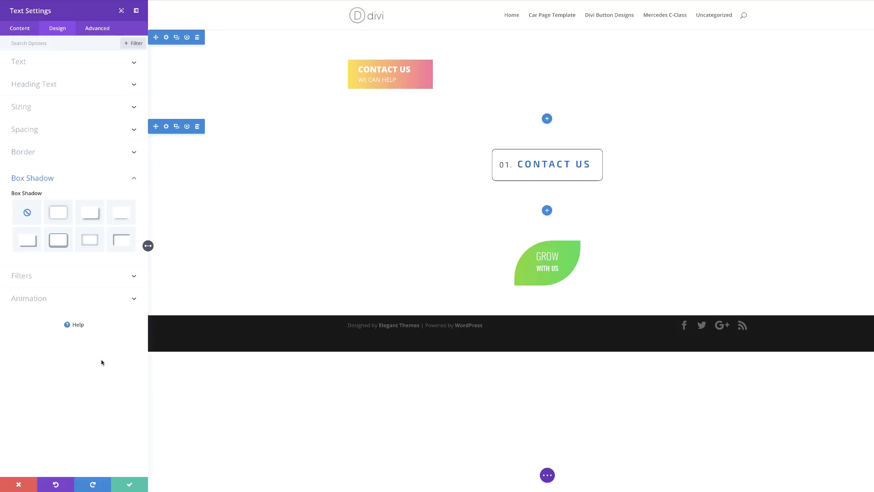
click(126, 217)
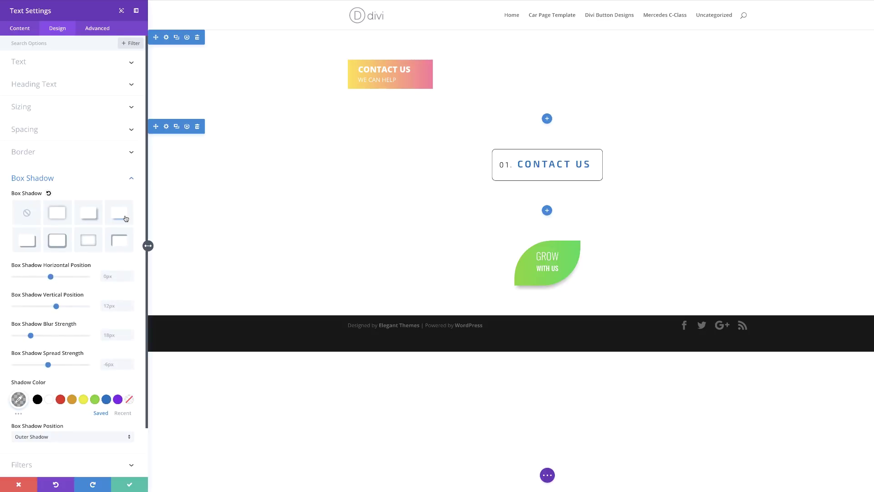
click(117, 279)
text(25)
click(113, 306)
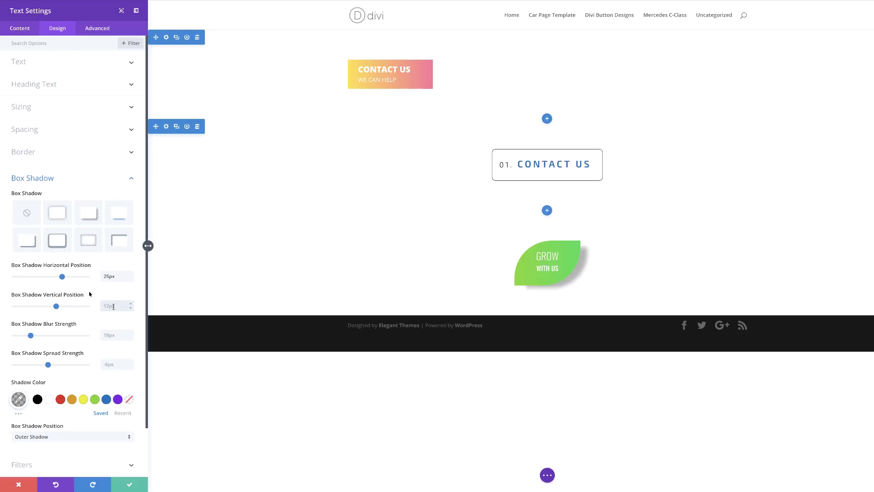
text(-4)
click(111, 336)
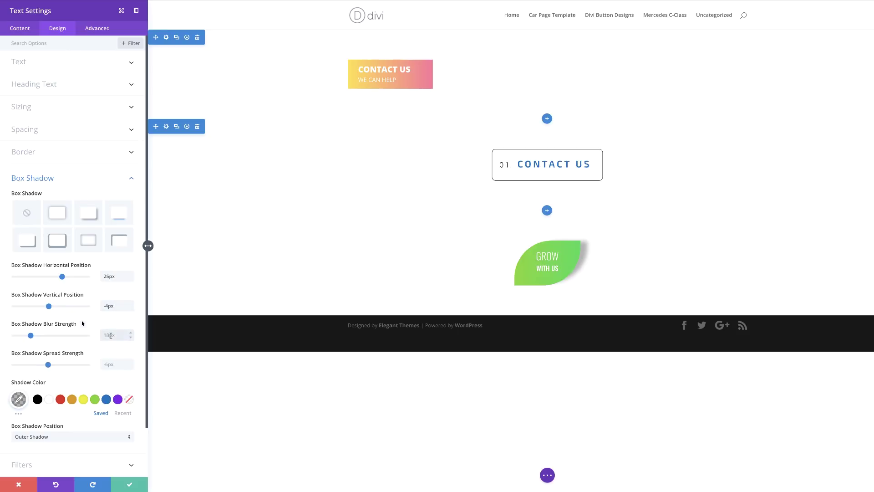
text(-12)
key(Return)
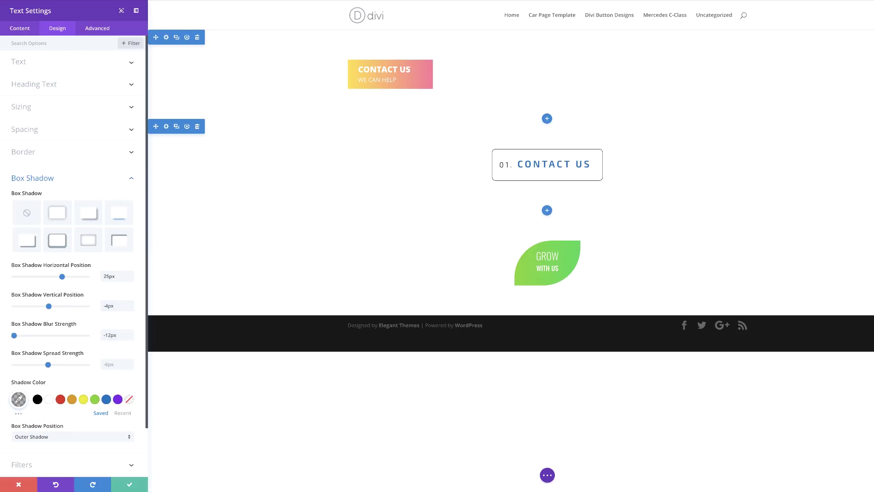
Set the box shadow color to black with 0.25 opacity.
click(18, 400)
text(0.)
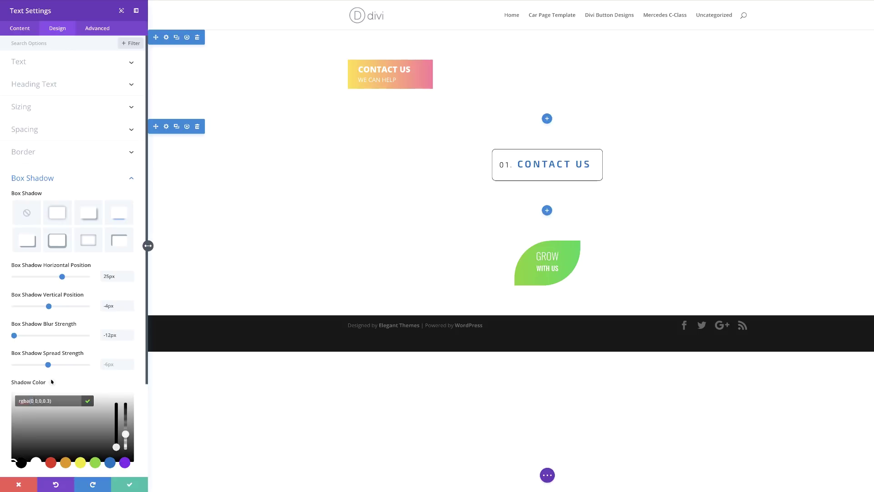
text(25)
Set the module link URL to "#" with the target in a new tab, and save the module settings.
click(23, 31)
click(28, 90)
click(37, 114)
click(35, 128)
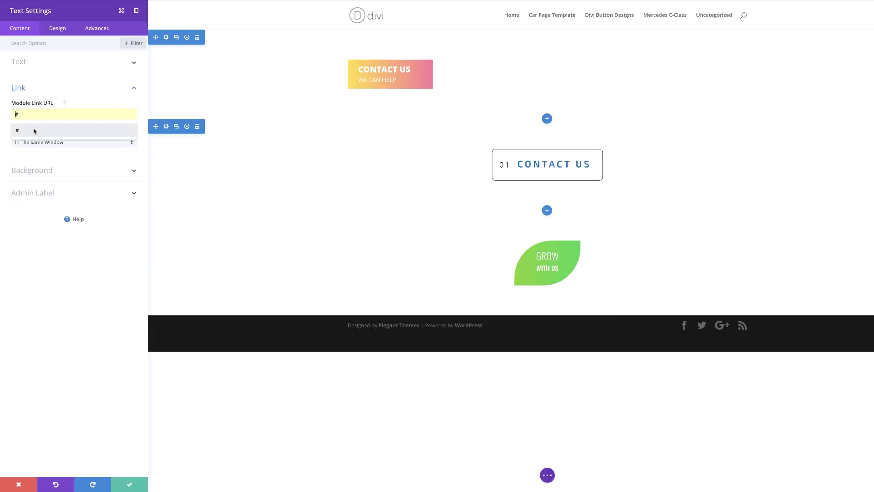
click(54, 144)
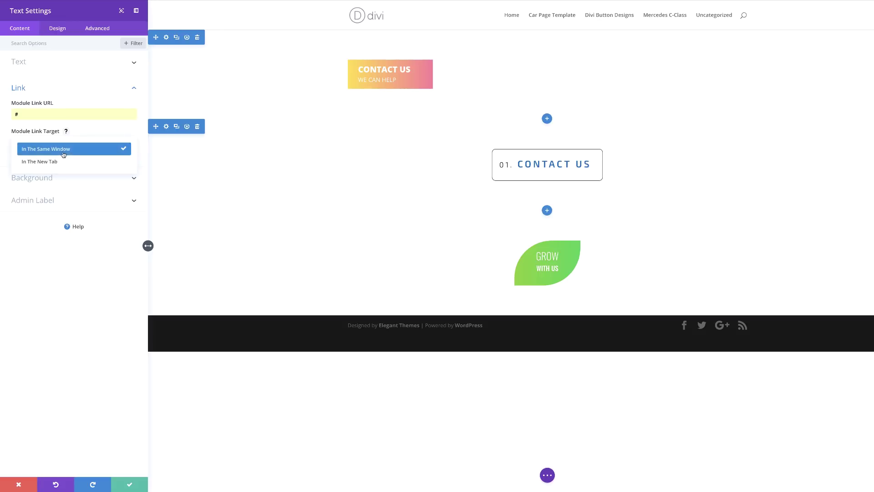
click(61, 163)
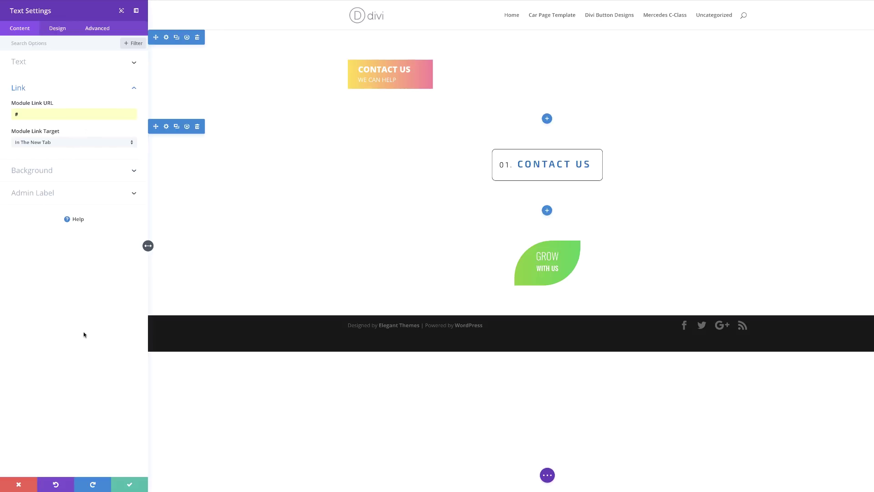
click(131, 487)
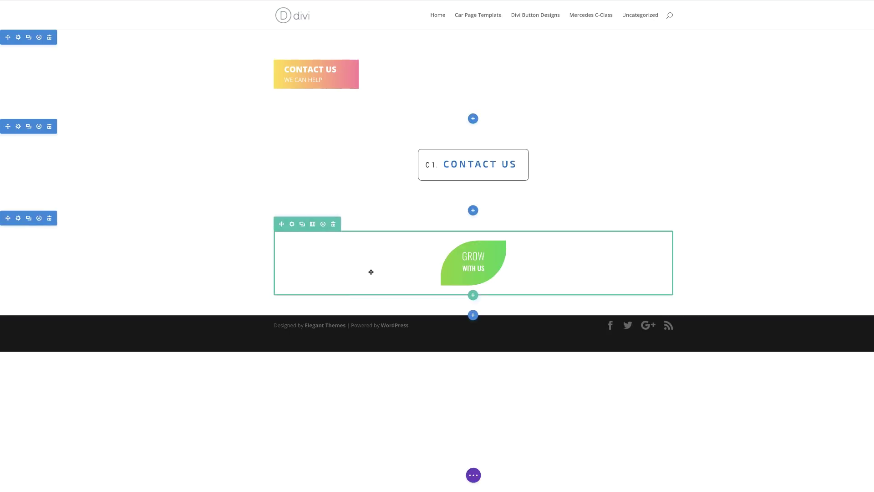